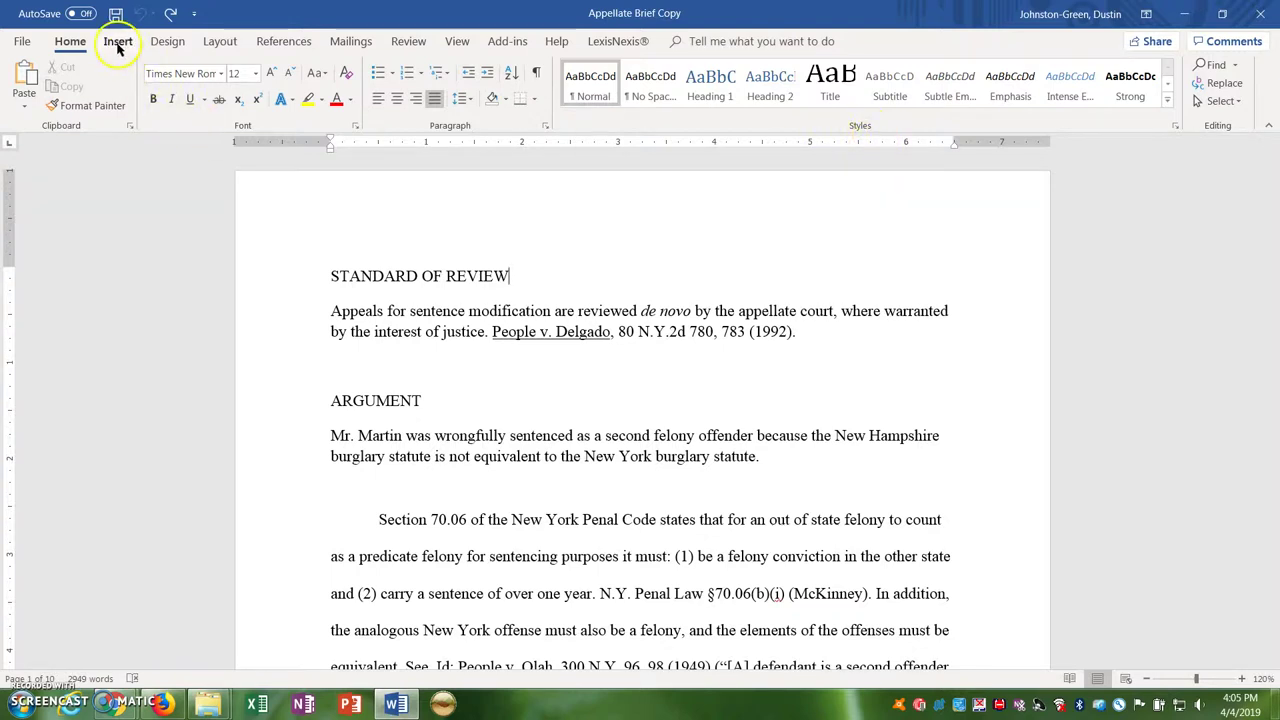
Center and bold STANDARD OF REVIEW, then update Heading 1 to match it.
{"action": "left_click", "coordinate": [282, 46]}
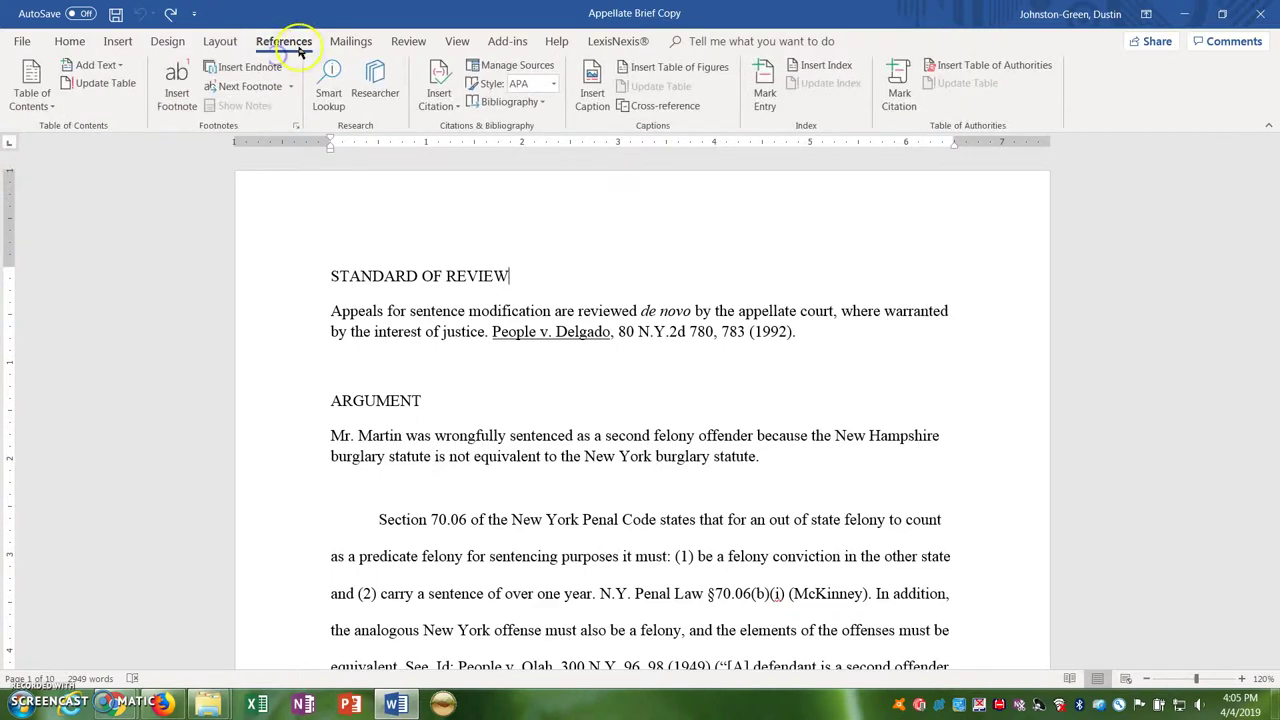
{"action": "left_click", "coordinate": [68, 44]}
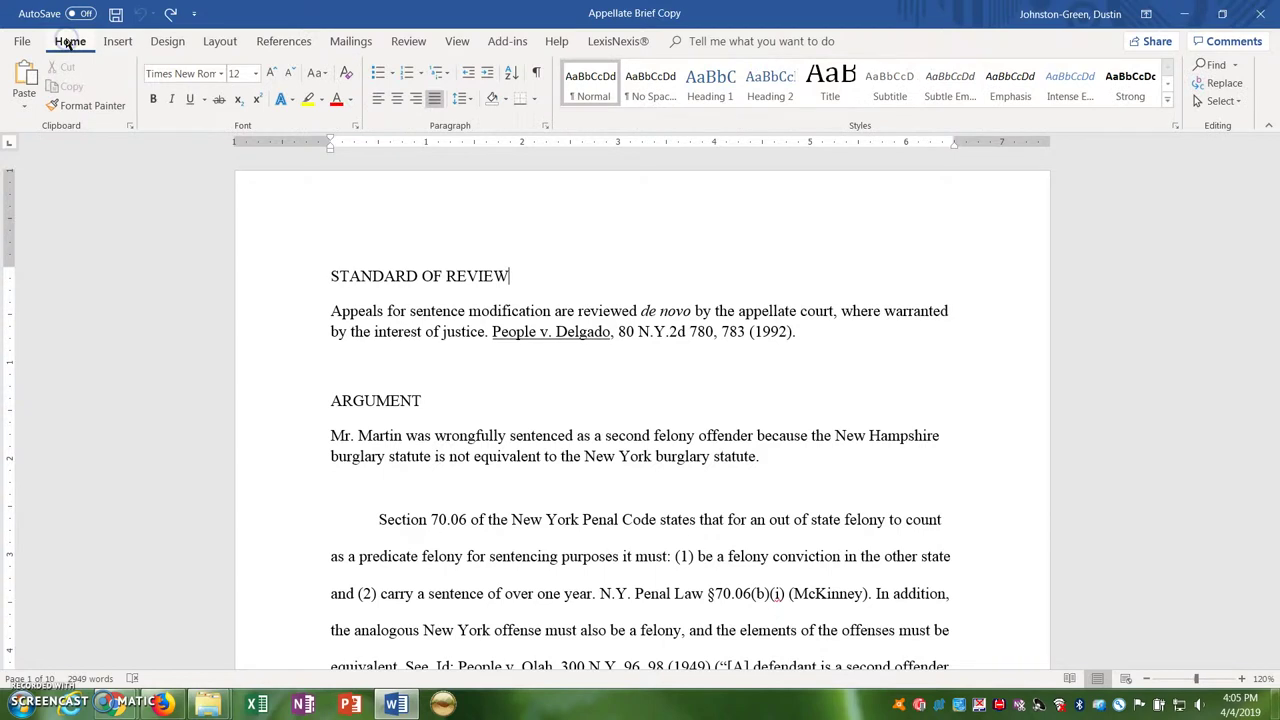
{"action": "left_click", "coordinate": [337, 277]}
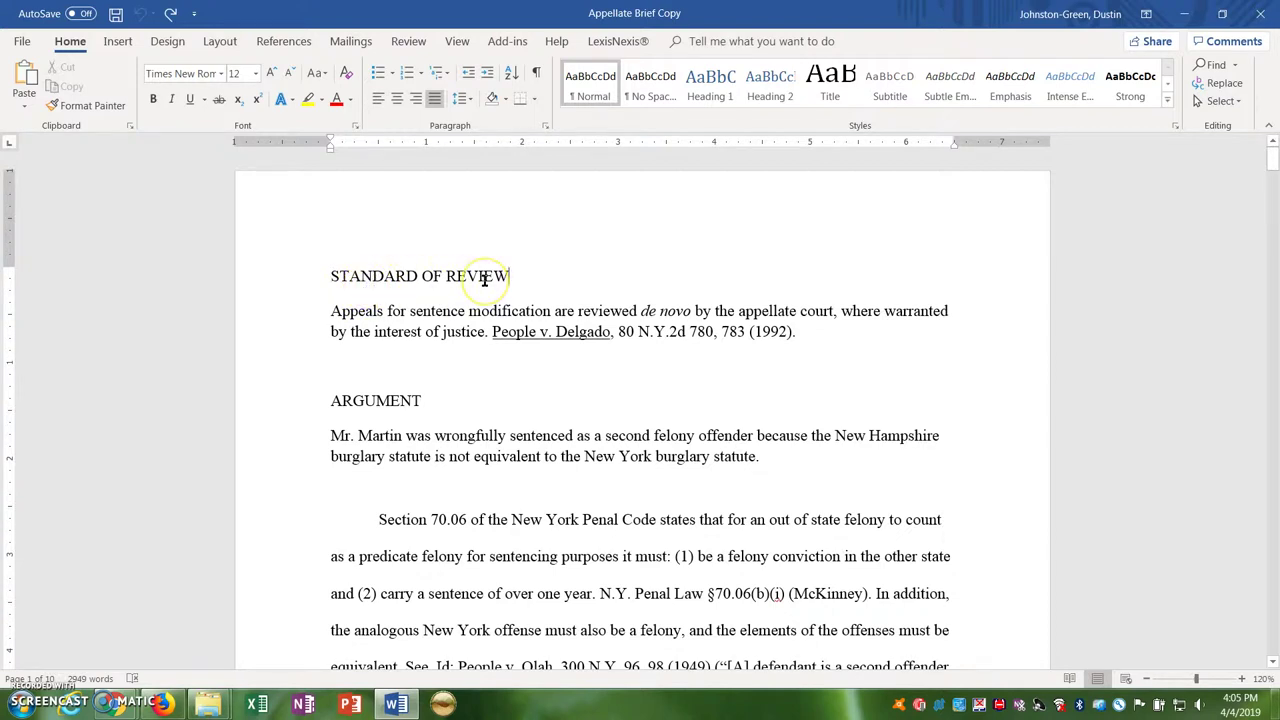
{"action": "left_click_drag", "start_coordinate": [504, 274], "coordinate": [325, 274]}
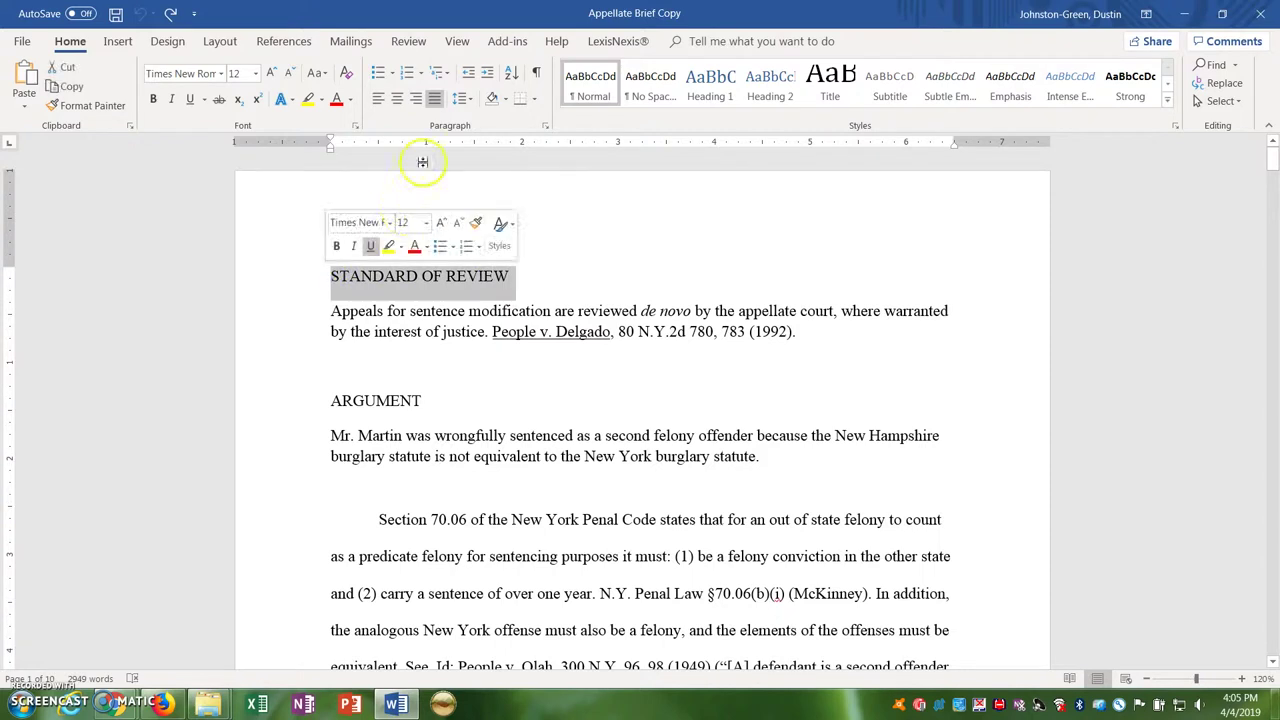
{"action": "left_click", "coordinate": [398, 100]}
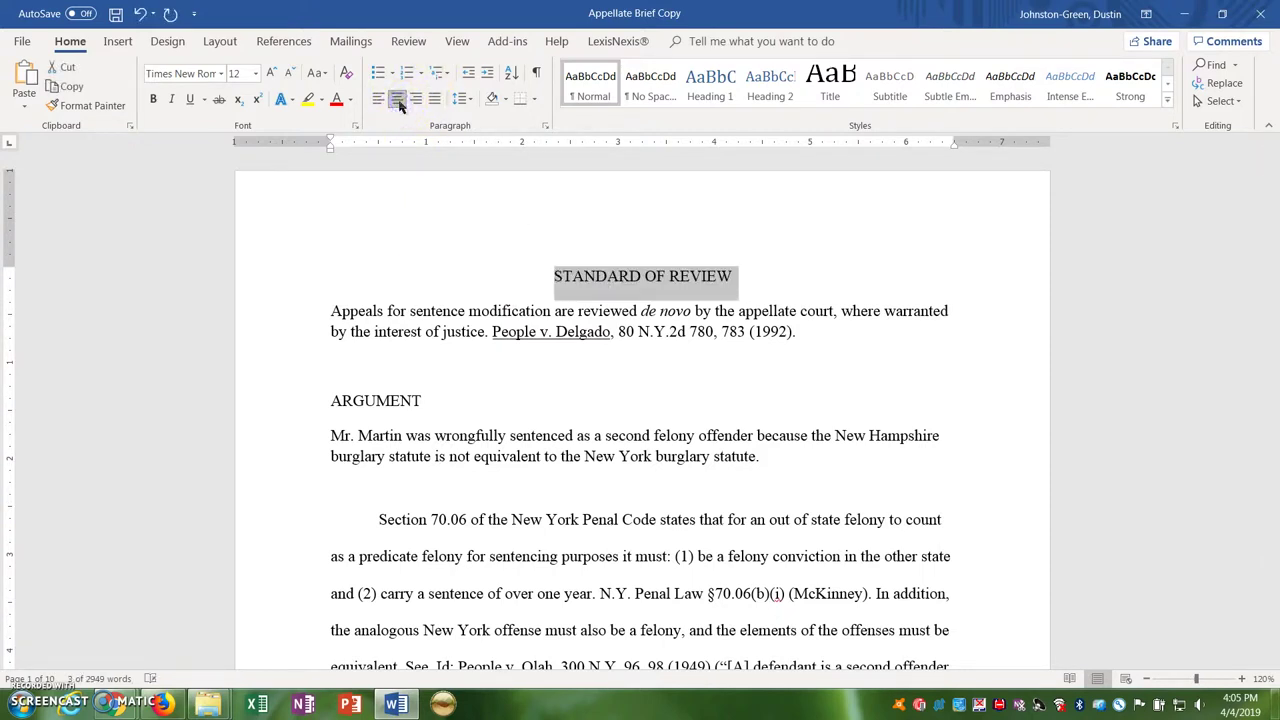
{"action": "key", "text": "ctrl+b"}
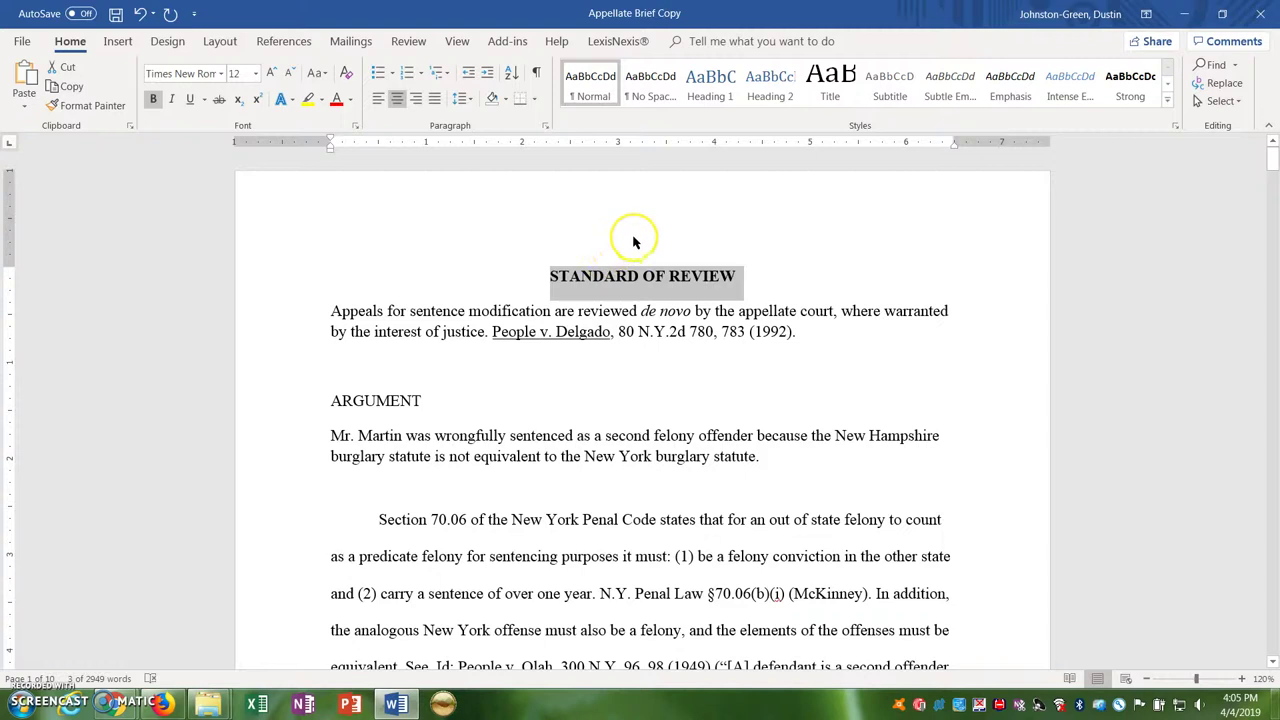
{"action": "right_click", "coordinate": [705, 92]}
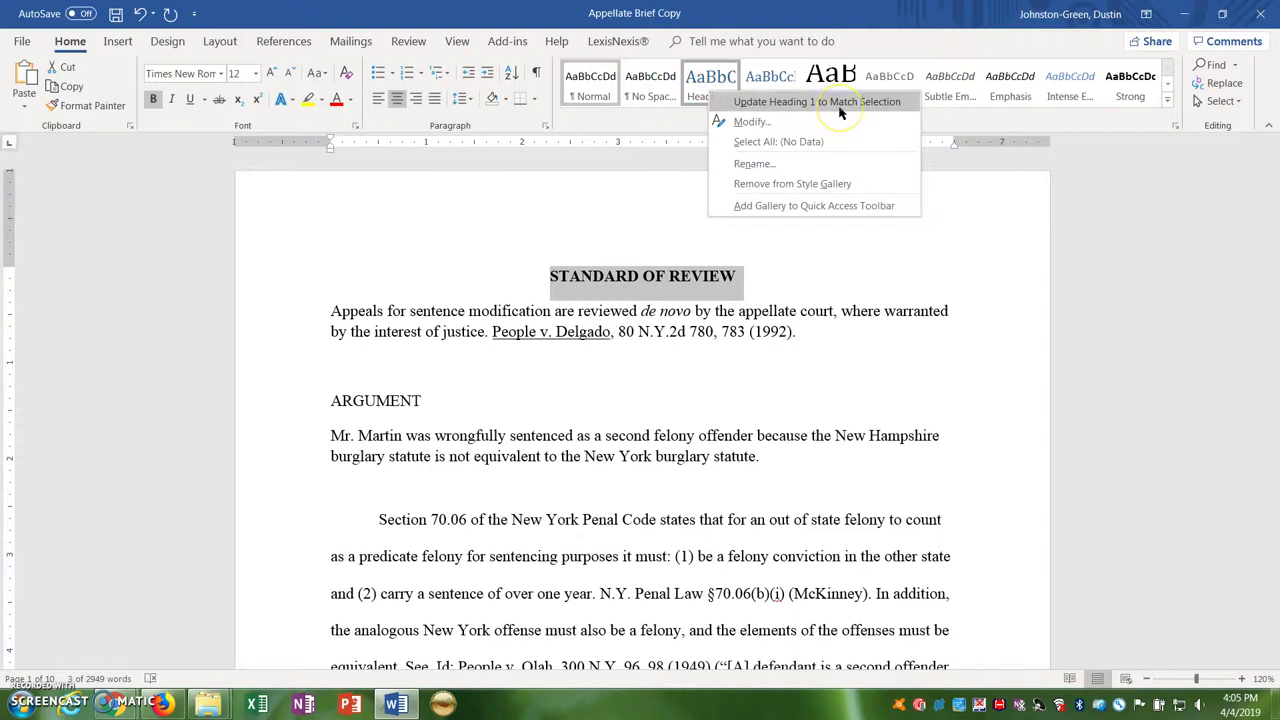
{"action": "left_click", "coordinate": [840, 102]}
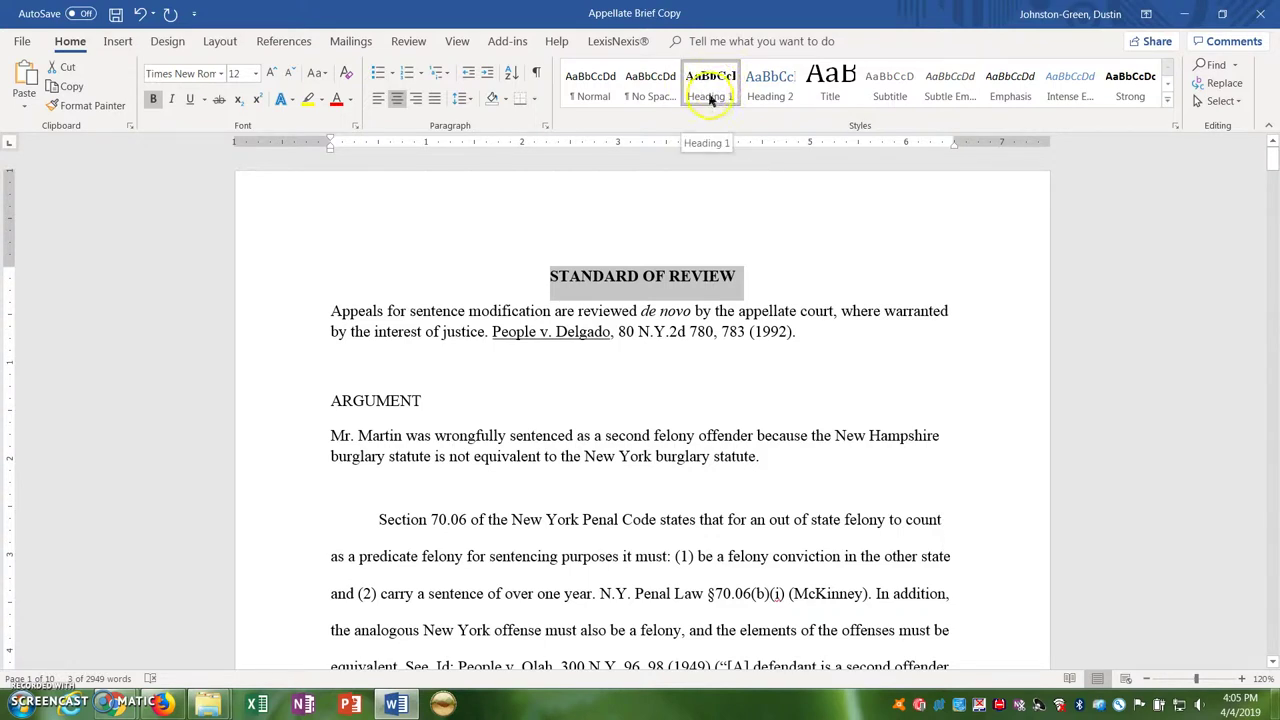
Apply the Heading 1 style to the ARGUMENT heading.
{"action": "left_click", "coordinate": [761, 276]}
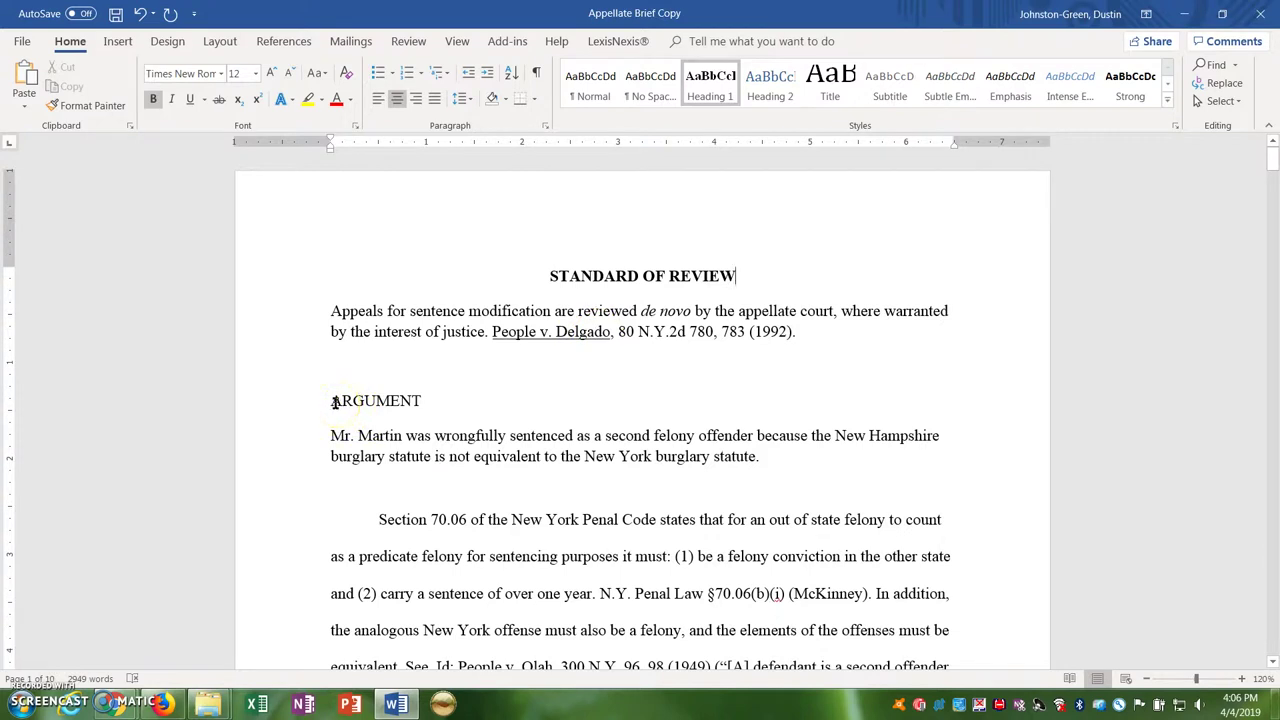
{"action": "left_click_drag", "start_coordinate": [337, 401], "coordinate": [424, 401]}
{"action": "left_click", "coordinate": [724, 96]}
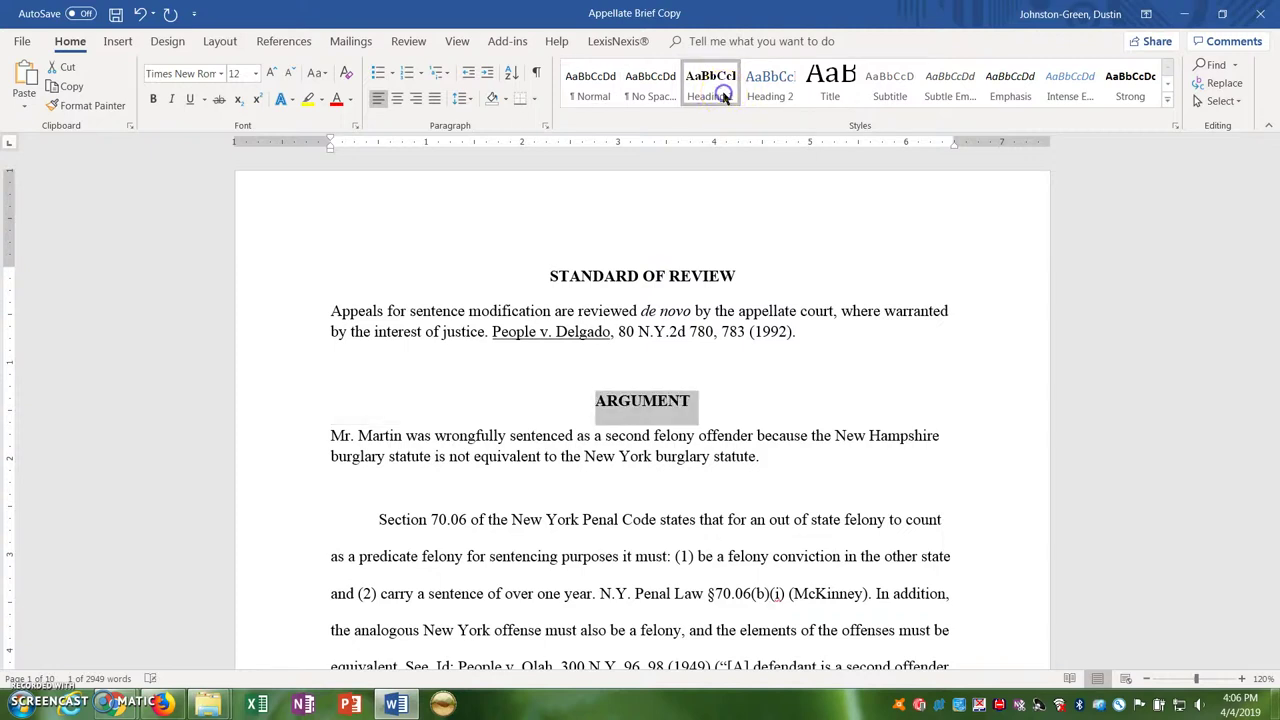
{"action": "left_click", "coordinate": [736, 398]}
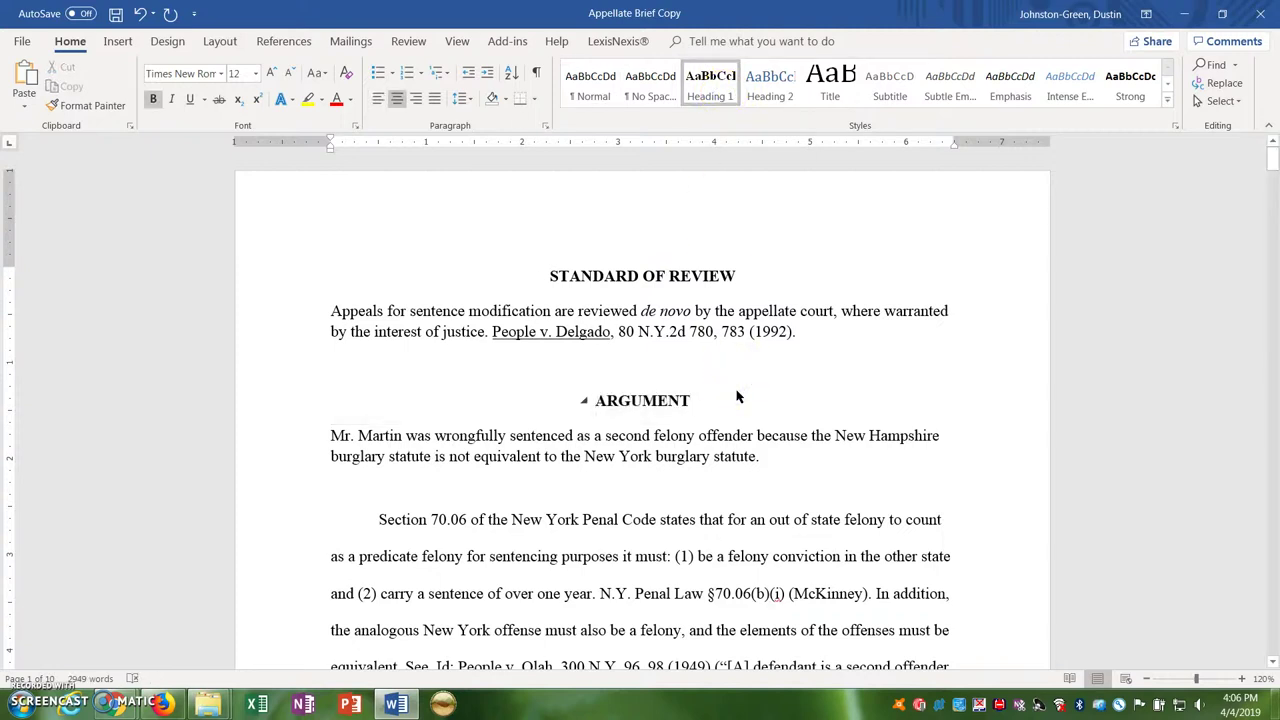
{"action": "left_click", "coordinate": [745, 393]}
Add the 'I.' numbering before the Mr. Martin argument paragraph.
{"action": "left_click", "coordinate": [622, 466]}
{"action": "left_click", "coordinate": [327, 437]}
{"action": "left_click", "coordinate": [337, 435]}
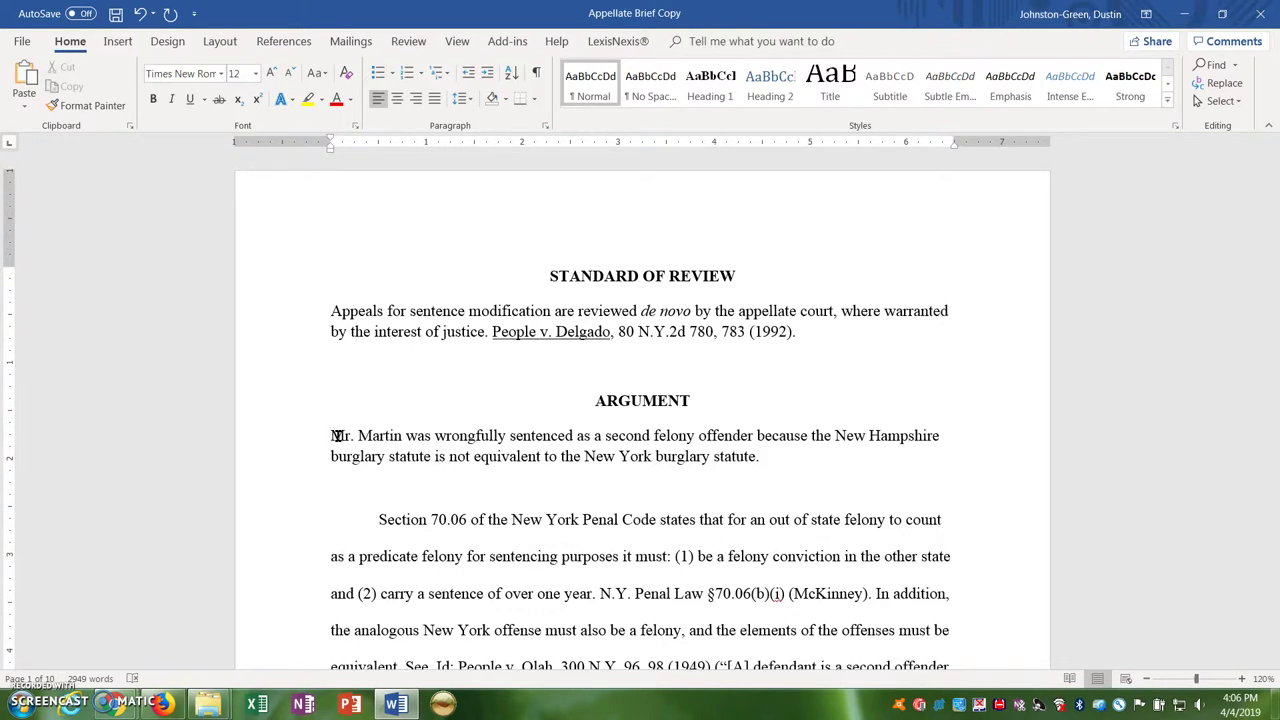
{"action": "type", "text": "I."}
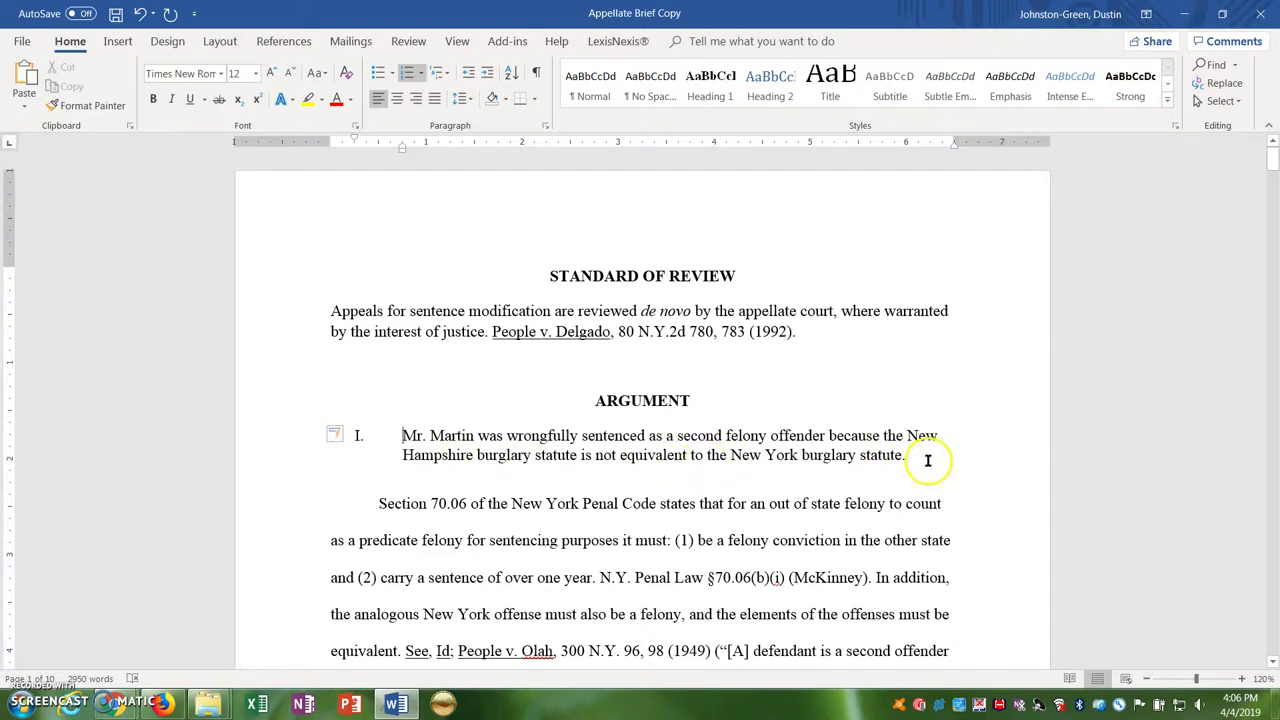
Underline point I and update Heading 2 to match it.
{"action": "left_click_drag", "start_coordinate": [908, 457], "coordinate": [406, 441]}
{"action": "key", "text": "ctrl+u"}
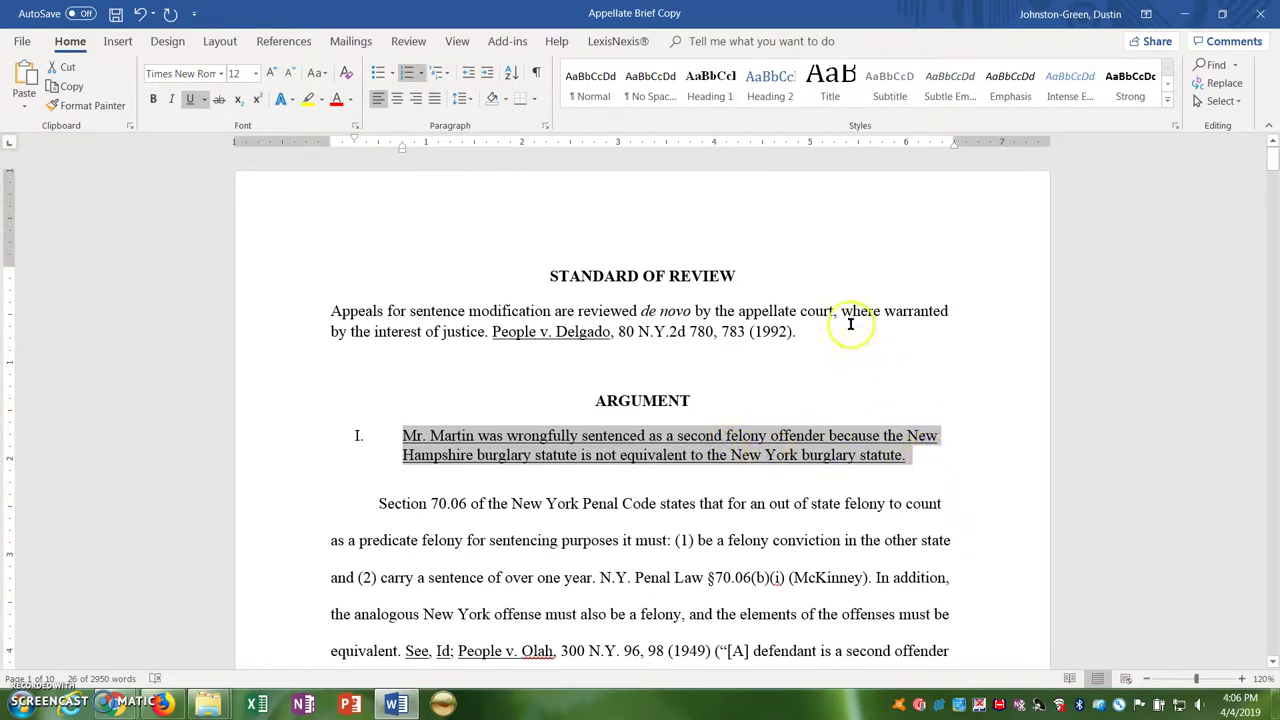
{"action": "right_click", "coordinate": [773, 92]}
{"action": "left_click", "coordinate": [810, 103]}
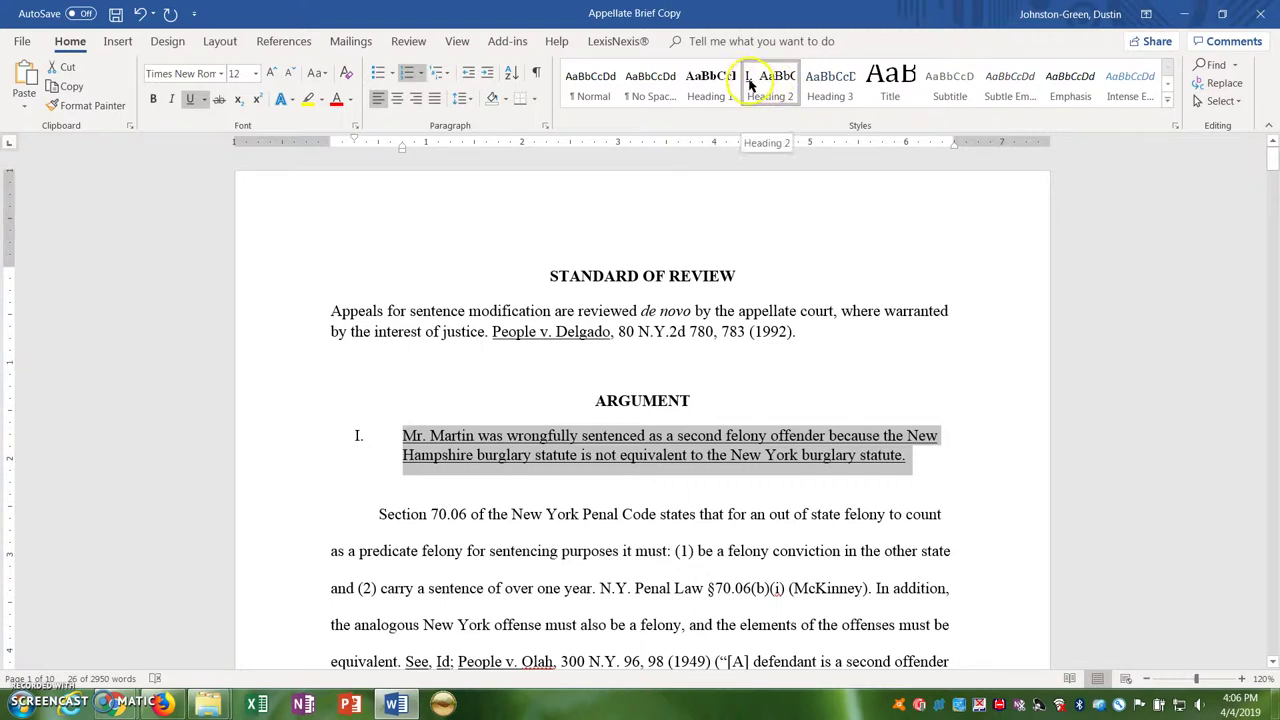
Apply Heading 2 to the second argument point, making it heading II.
{"action": "scroll", "coordinate": [740, 390], "scroll_direction": "down", "scroll_amount": 5}
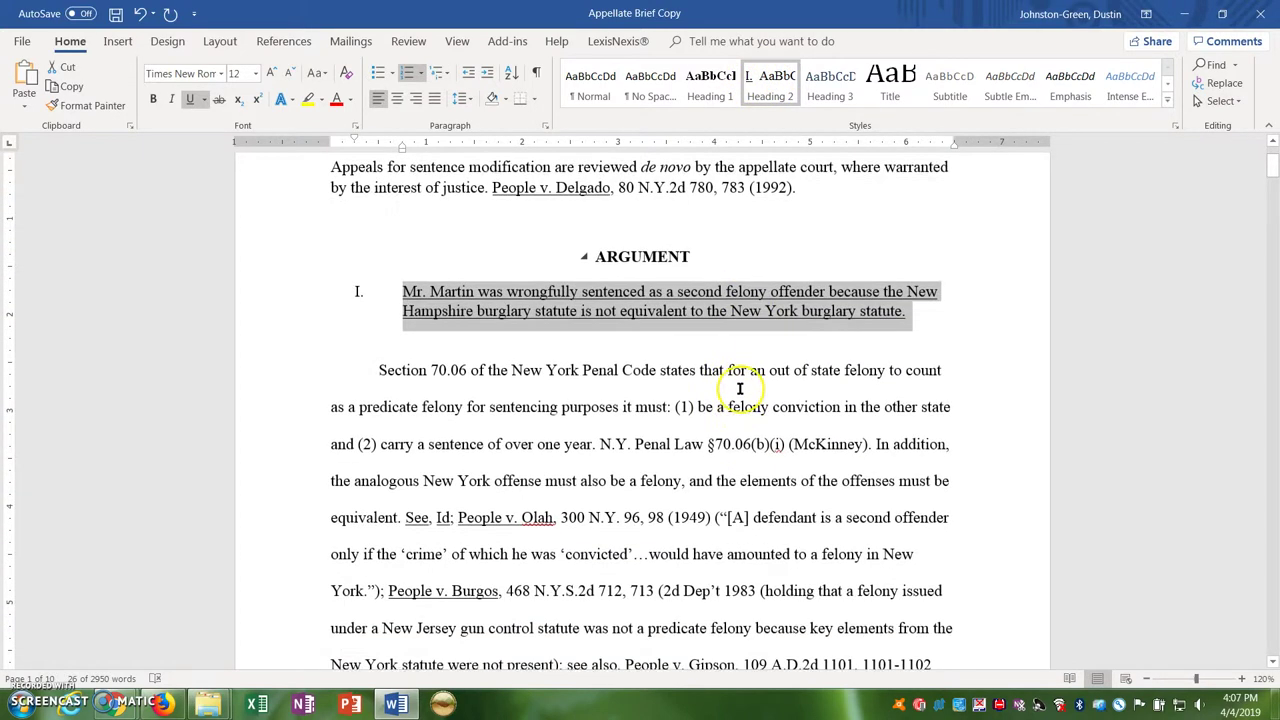
{"action": "scroll", "coordinate": [740, 388], "scroll_direction": "down", "scroll_amount": 15}
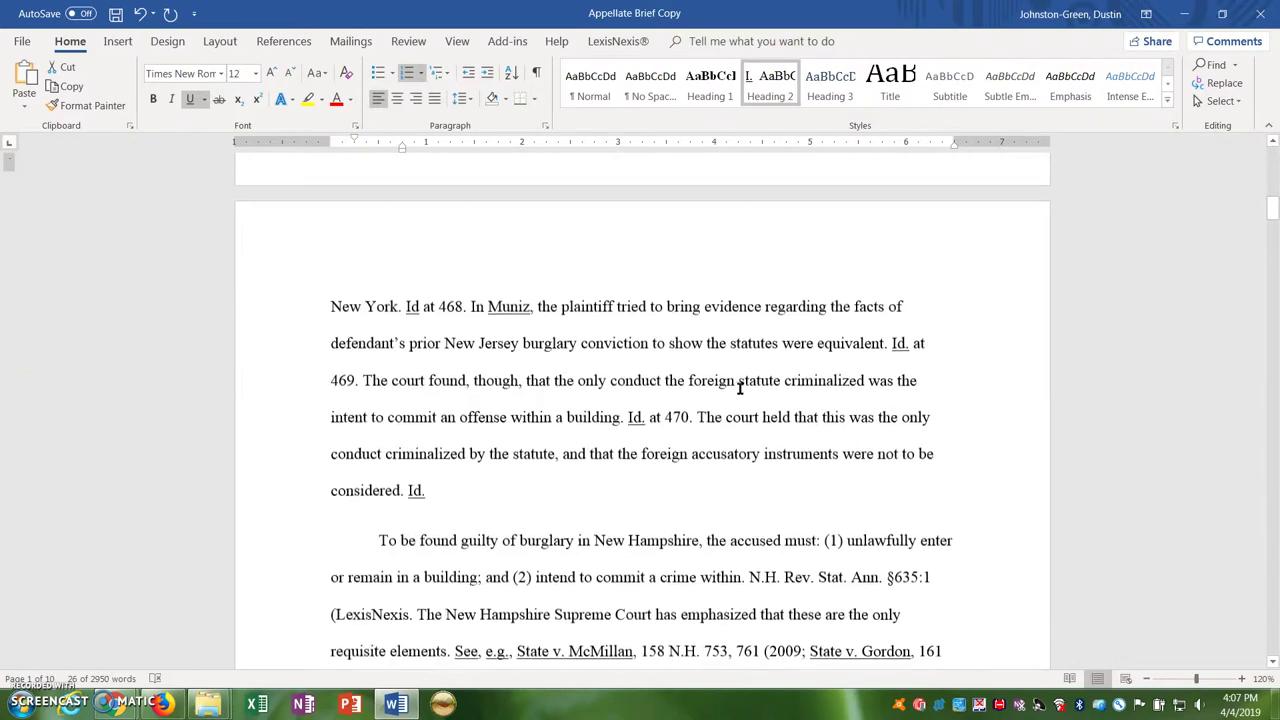
{"action": "scroll", "coordinate": [740, 388], "scroll_direction": "down", "scroll_amount": 18}
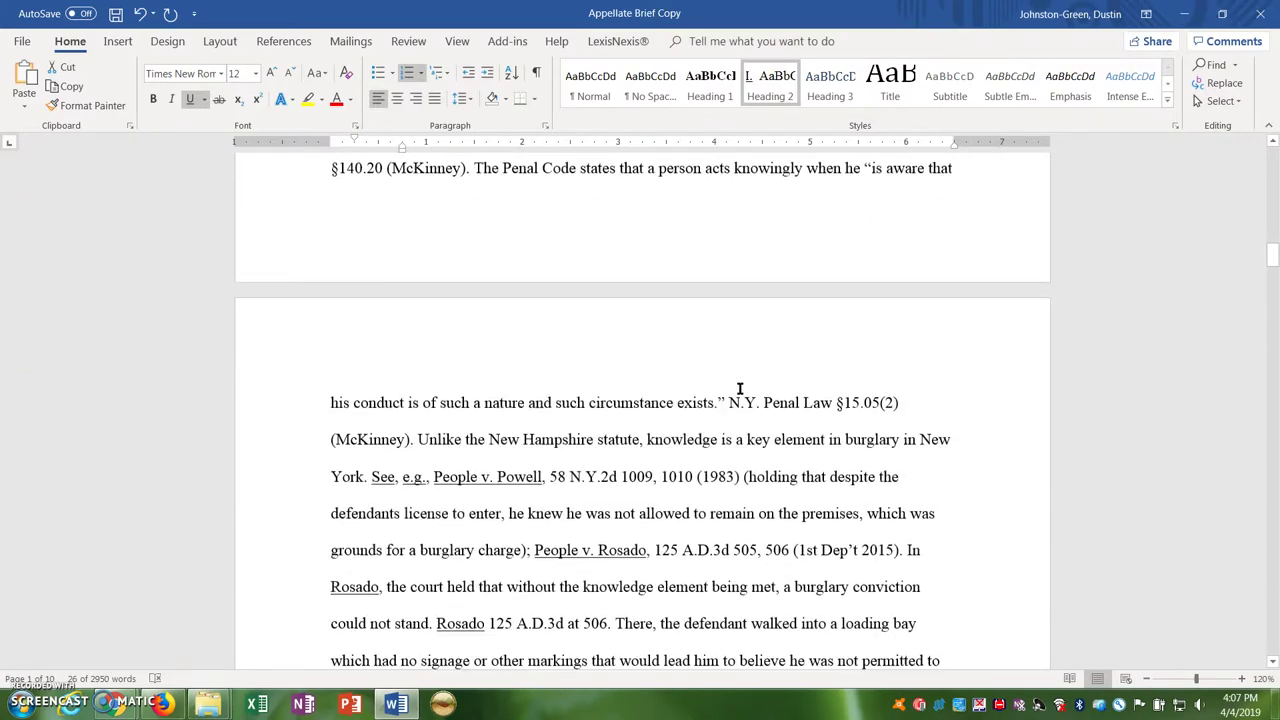
{"action": "scroll", "coordinate": [740, 388], "scroll_direction": "down", "scroll_amount": 15}
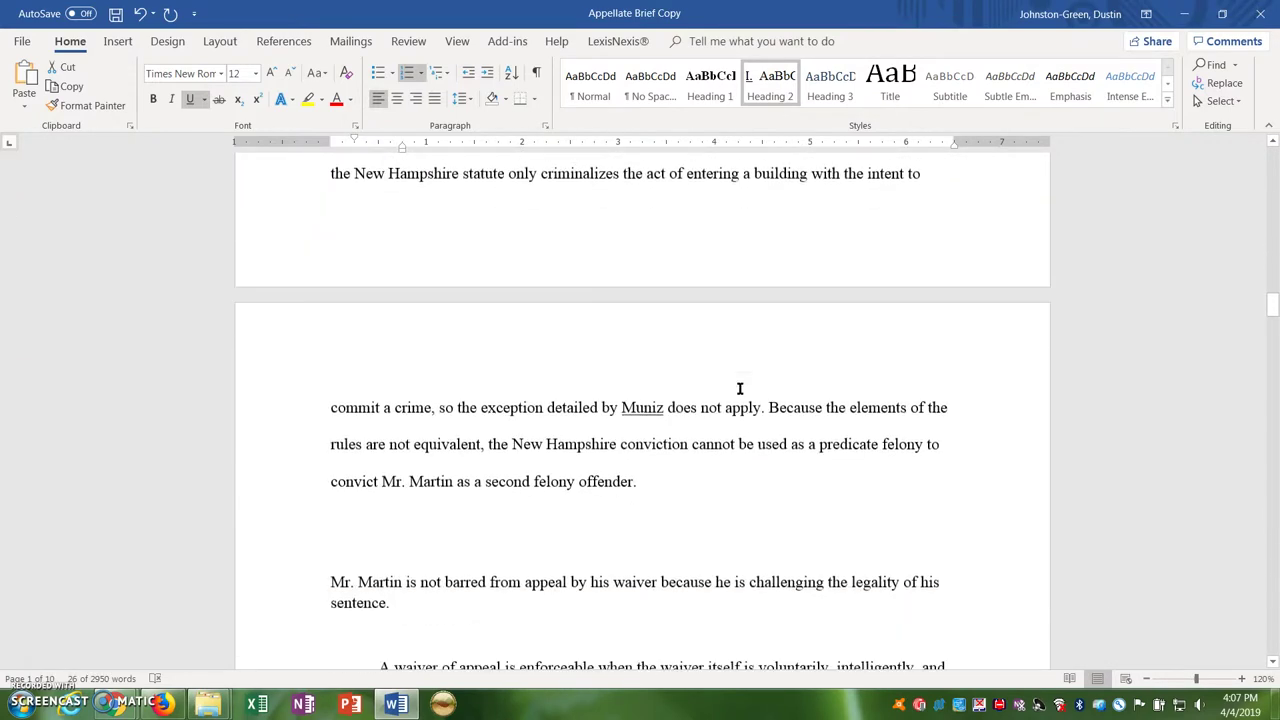
{"action": "left_click", "coordinate": [618, 411]}
{"action": "left_click_drag", "start_coordinate": [392, 425], "coordinate": [337, 400]}
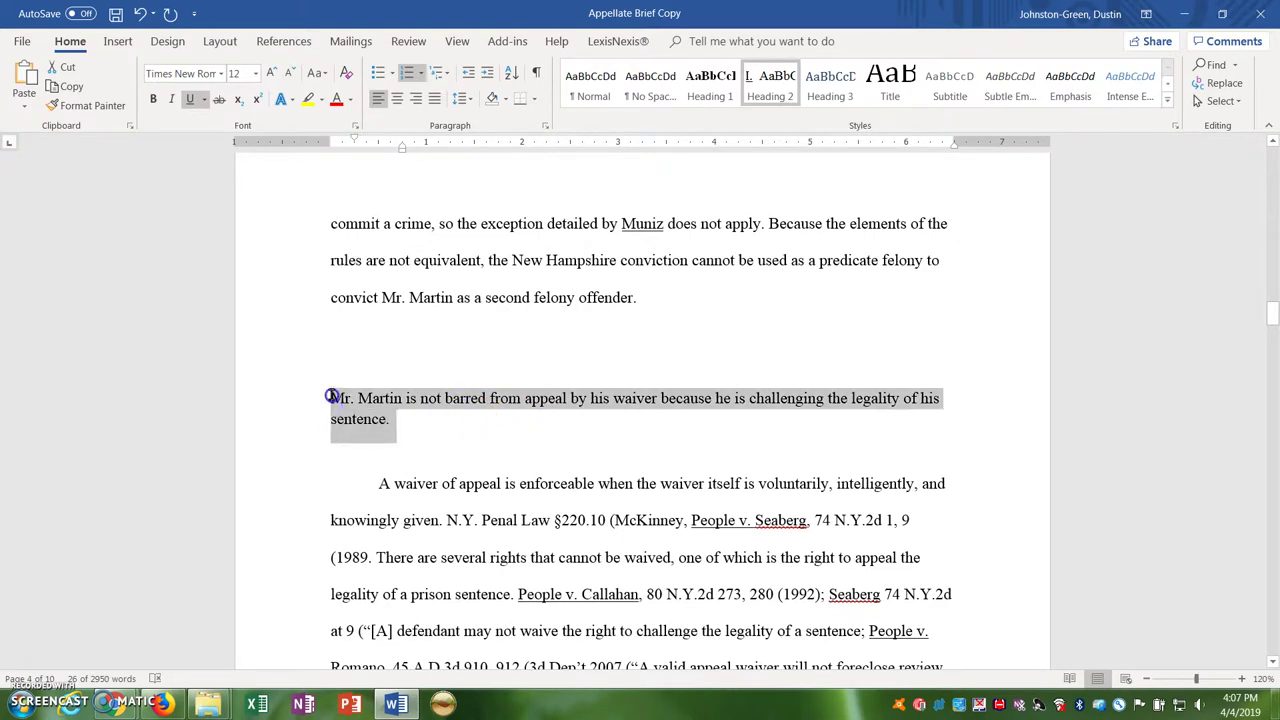
{"action": "left_click", "coordinate": [772, 88]}
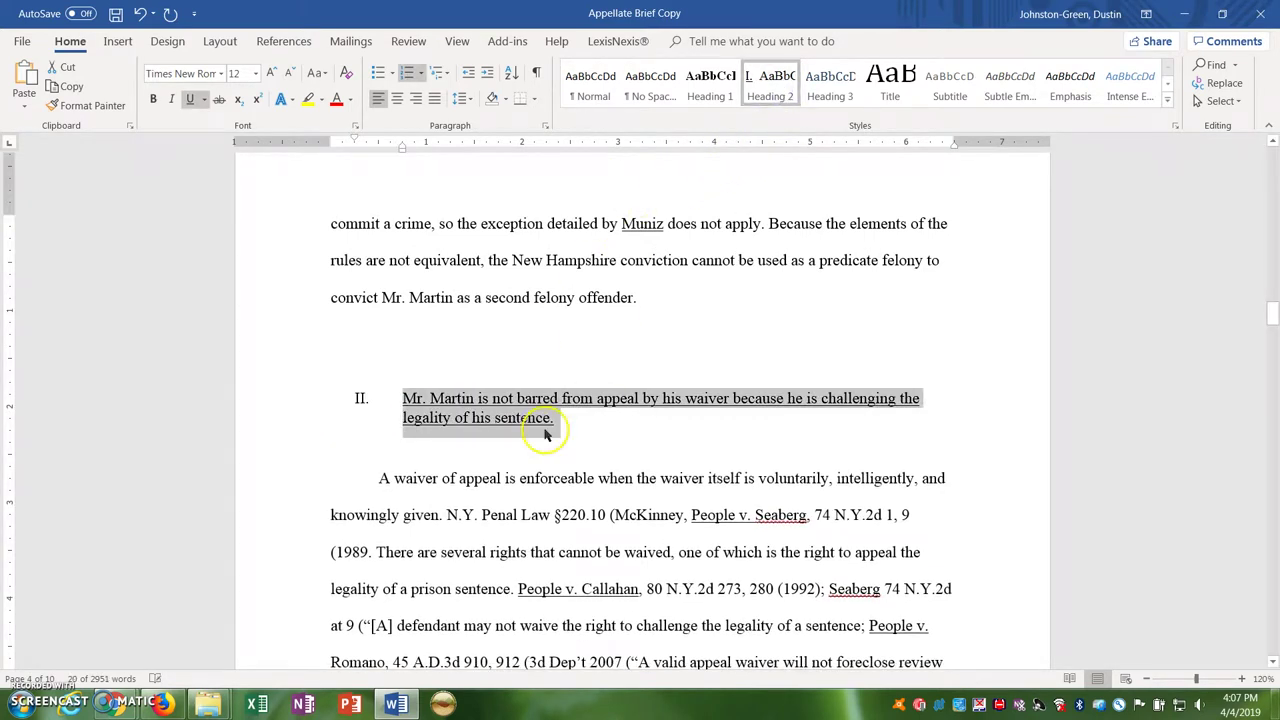
{"action": "left_click", "coordinate": [368, 402]}
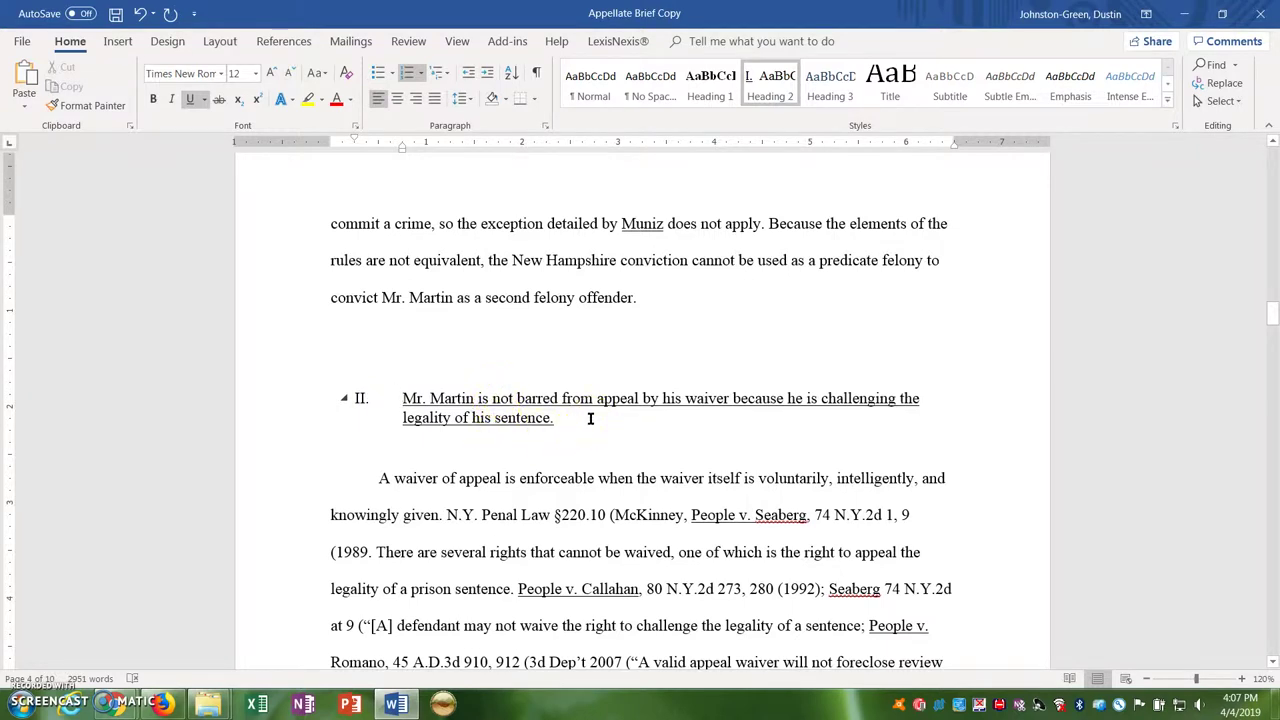
Apply Heading 2 to Martin's challenge point, making it heading III.
{"action": "scroll", "coordinate": [590, 418], "scroll_direction": "down", "scroll_amount": 20}
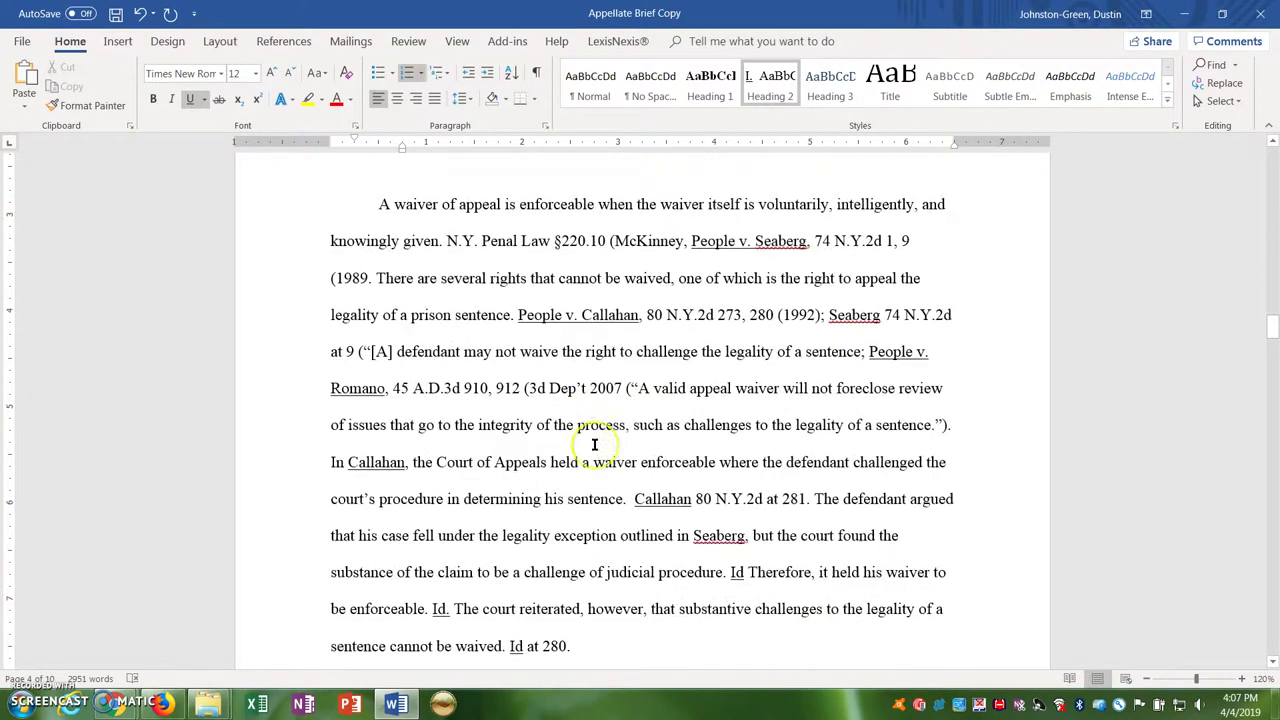
{"action": "scroll", "coordinate": [594, 444], "scroll_direction": "down", "scroll_amount": 3}
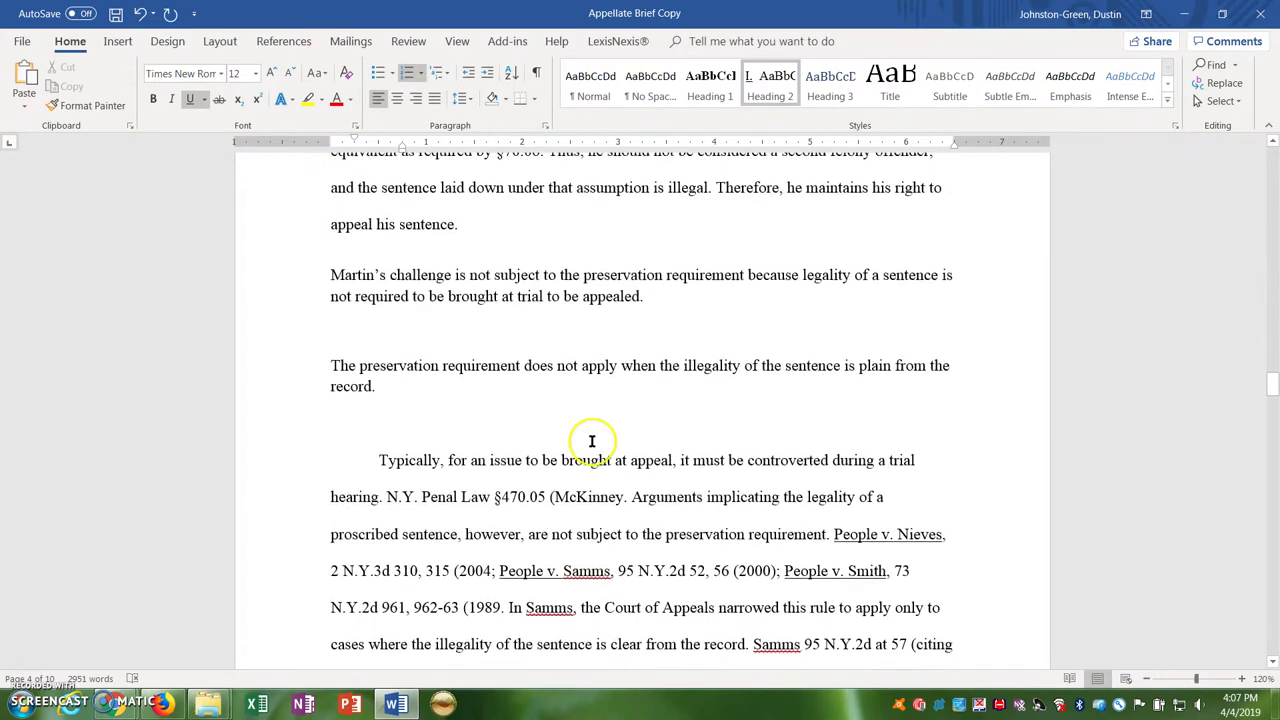
{"action": "left_click_drag", "start_coordinate": [592, 296], "coordinate": [346, 279]}
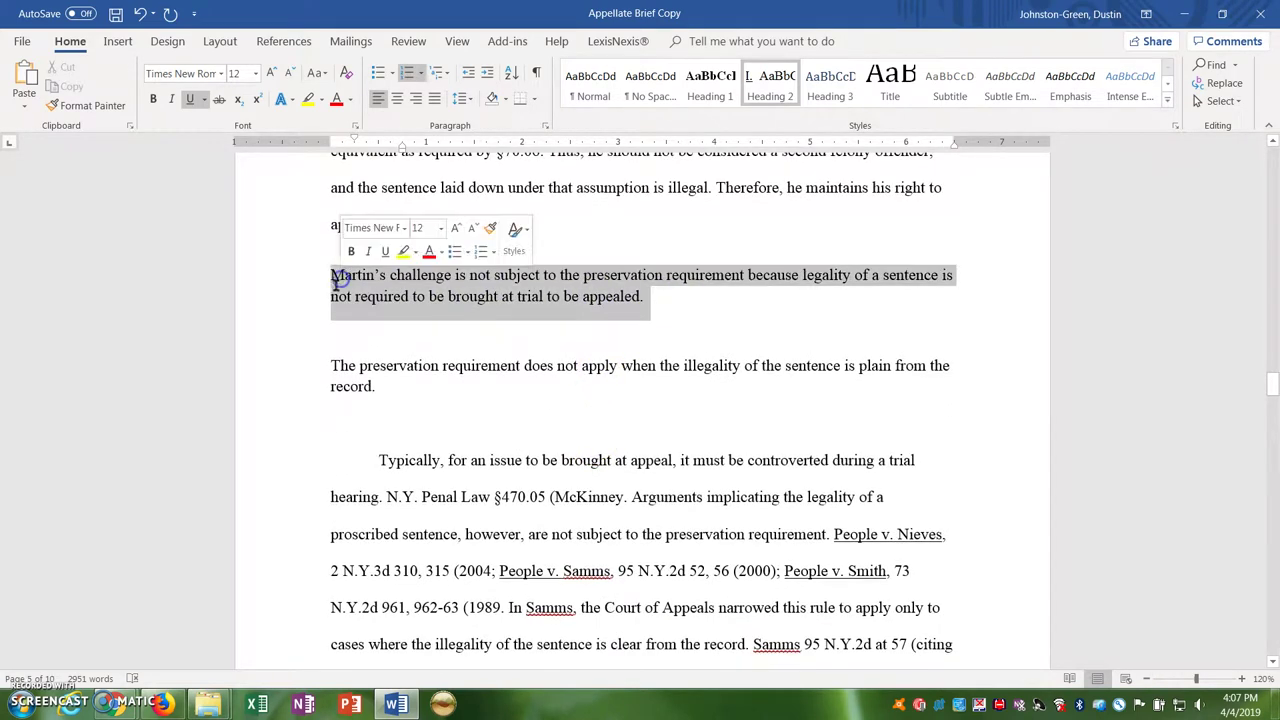
{"action": "left_click", "coordinate": [784, 100]}
{"action": "left_click", "coordinate": [786, 104]}
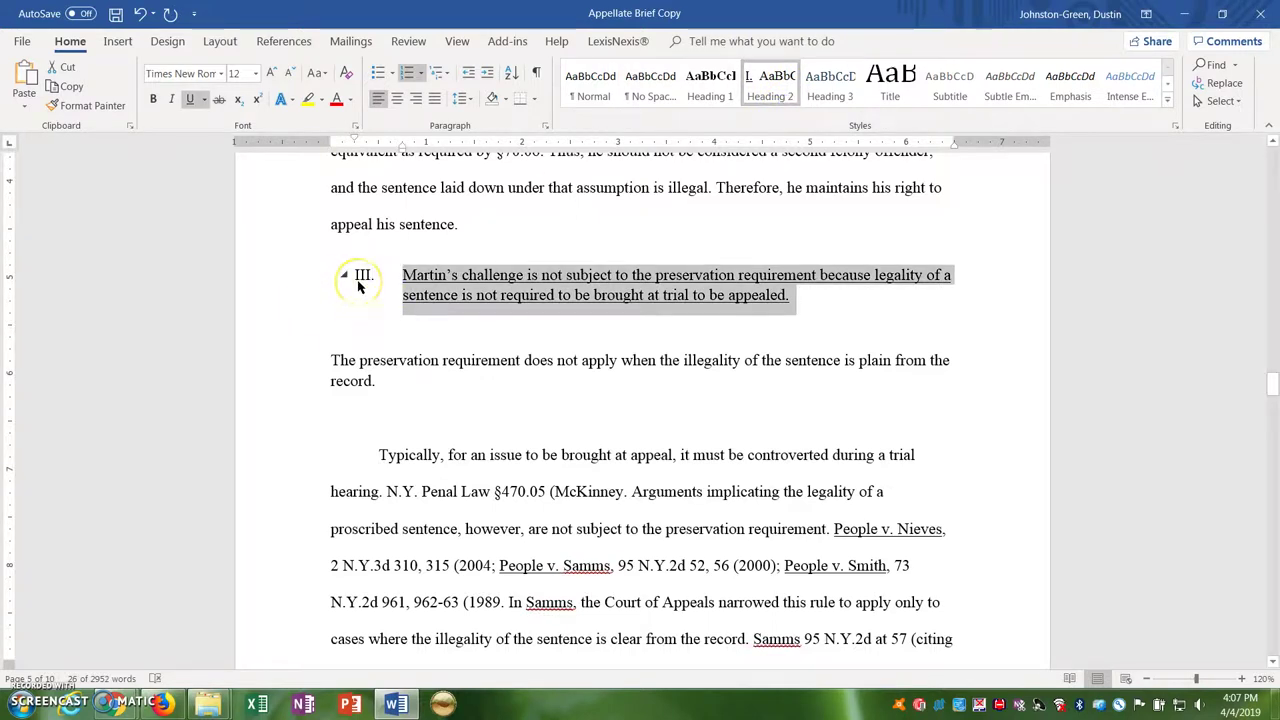
{"action": "left_click", "coordinate": [415, 388]}
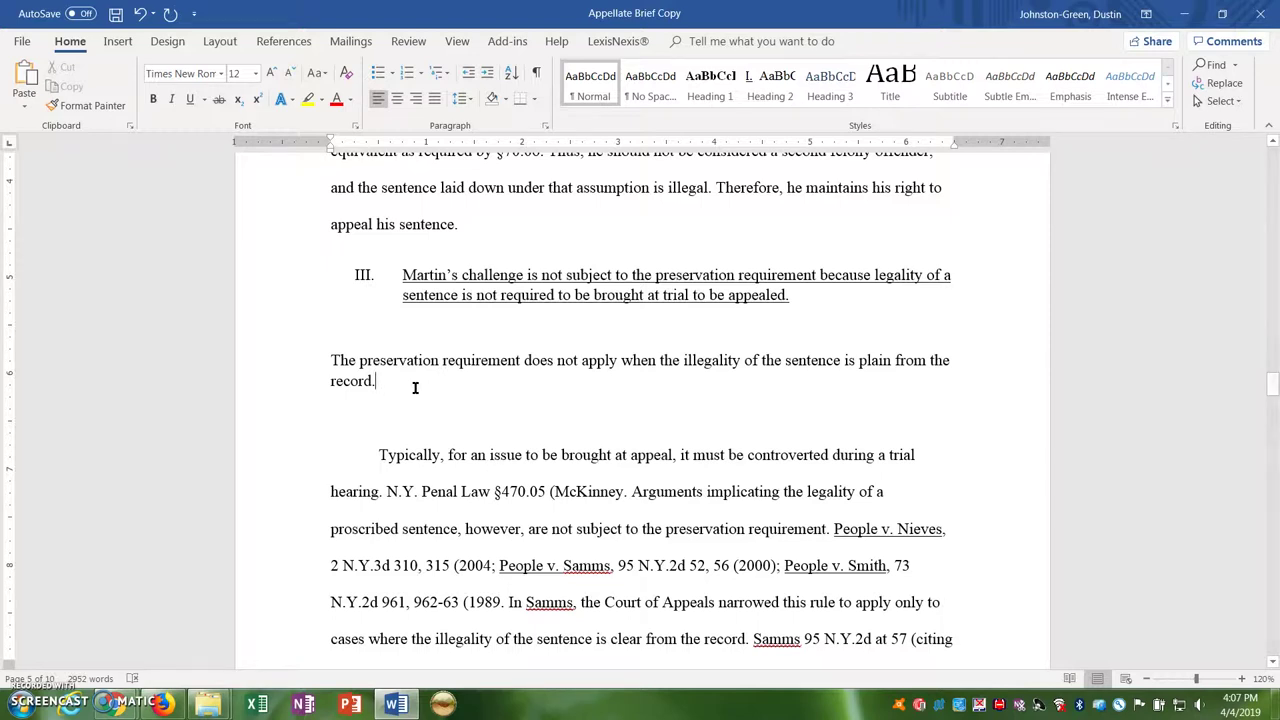
Letter the preservation subheading 'a.' and indent it under heading III on the ruler.
{"action": "left_click", "coordinate": [340, 360]}
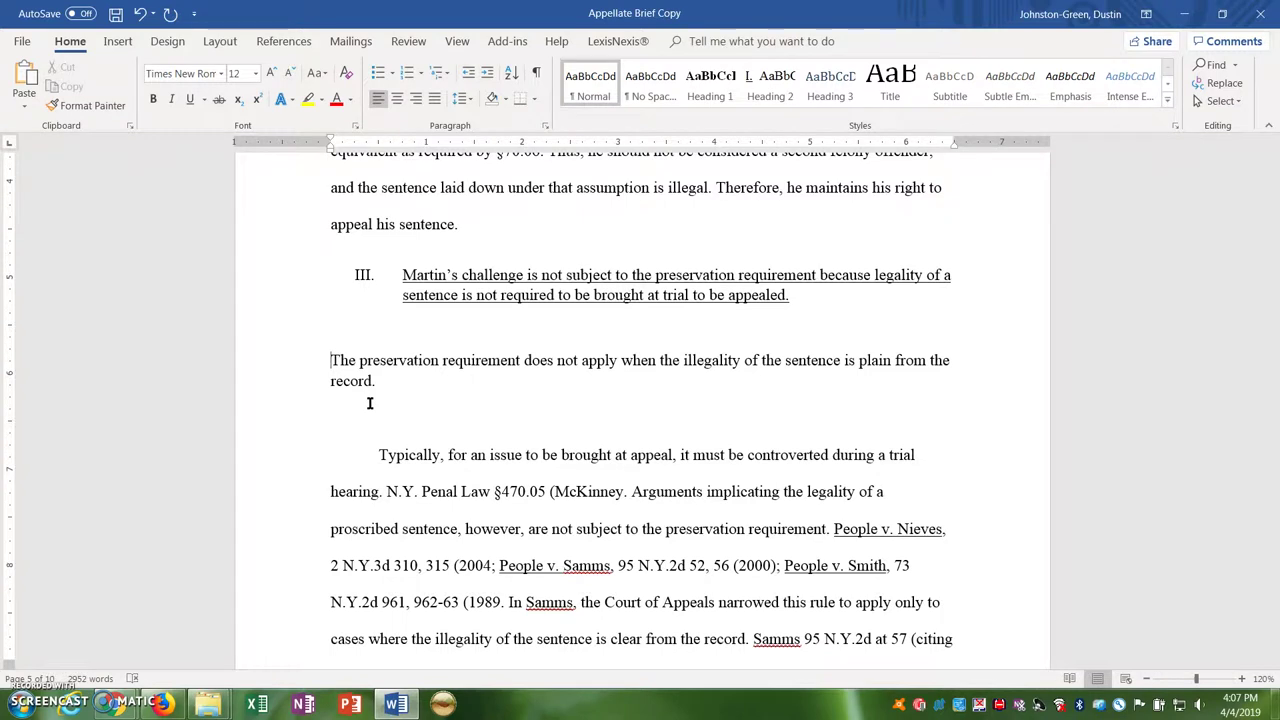
{"action": "type", "text": "a."}
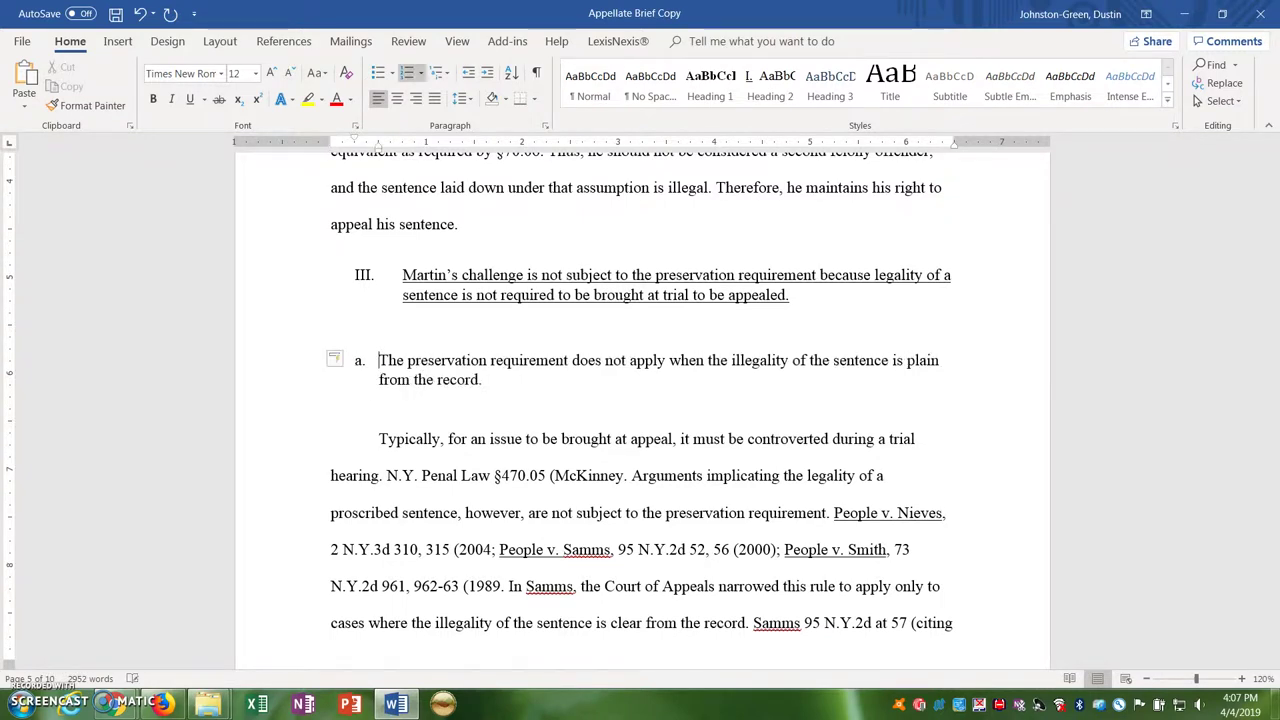
{"action": "left_click", "coordinate": [392, 368]}
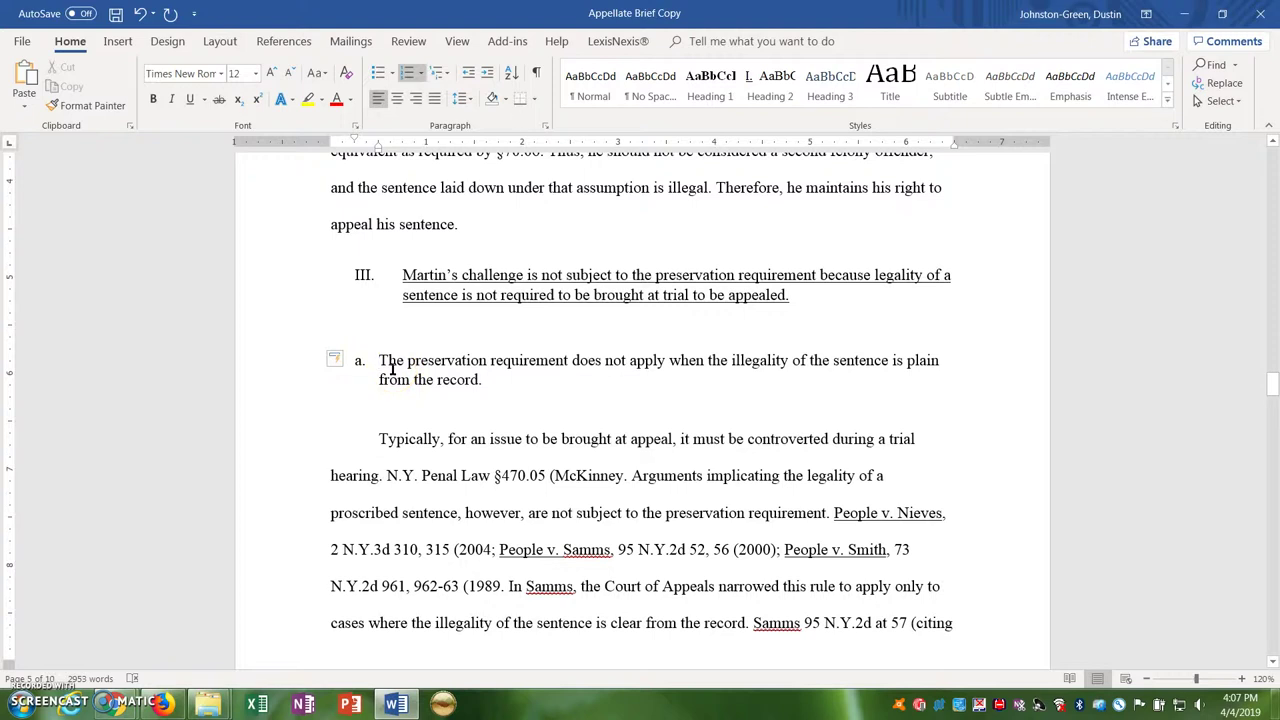
{"action": "left_click", "coordinate": [392, 347]}
{"action": "left_click", "coordinate": [437, 273]}
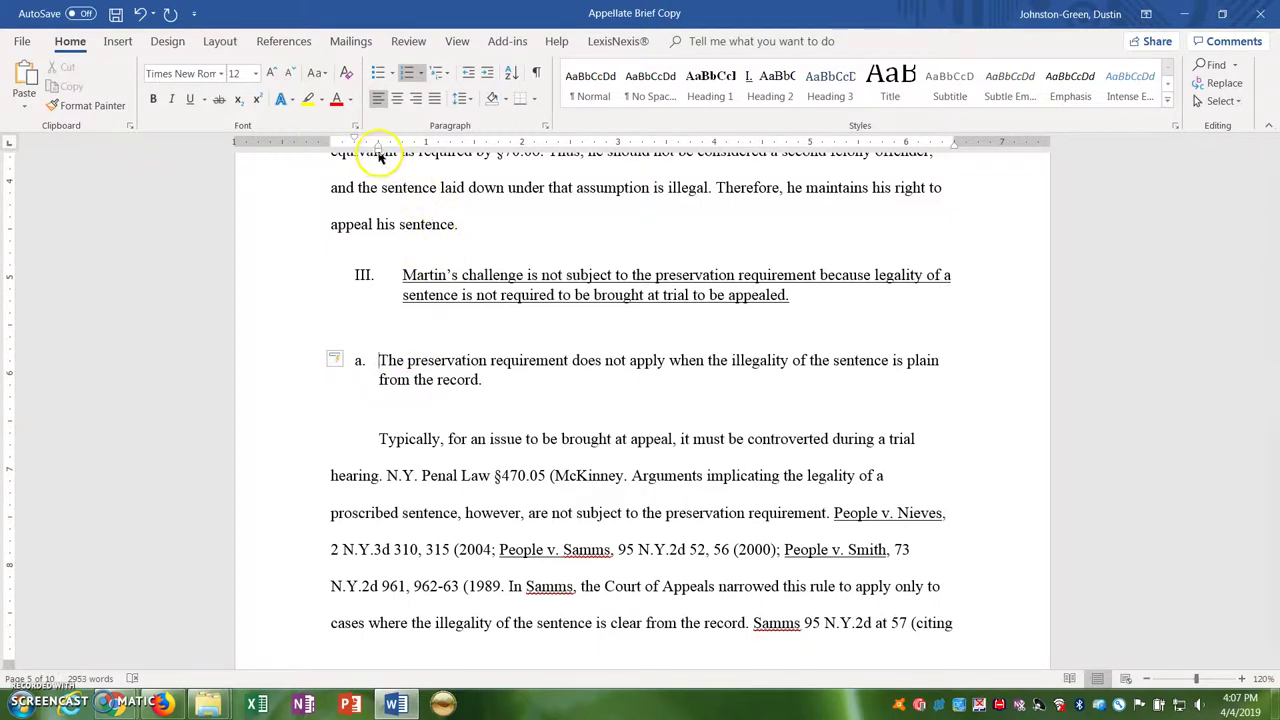
{"action": "left_click_drag", "start_coordinate": [380, 153], "coordinate": [426, 155]}
{"action": "left_click", "coordinate": [425, 152]}
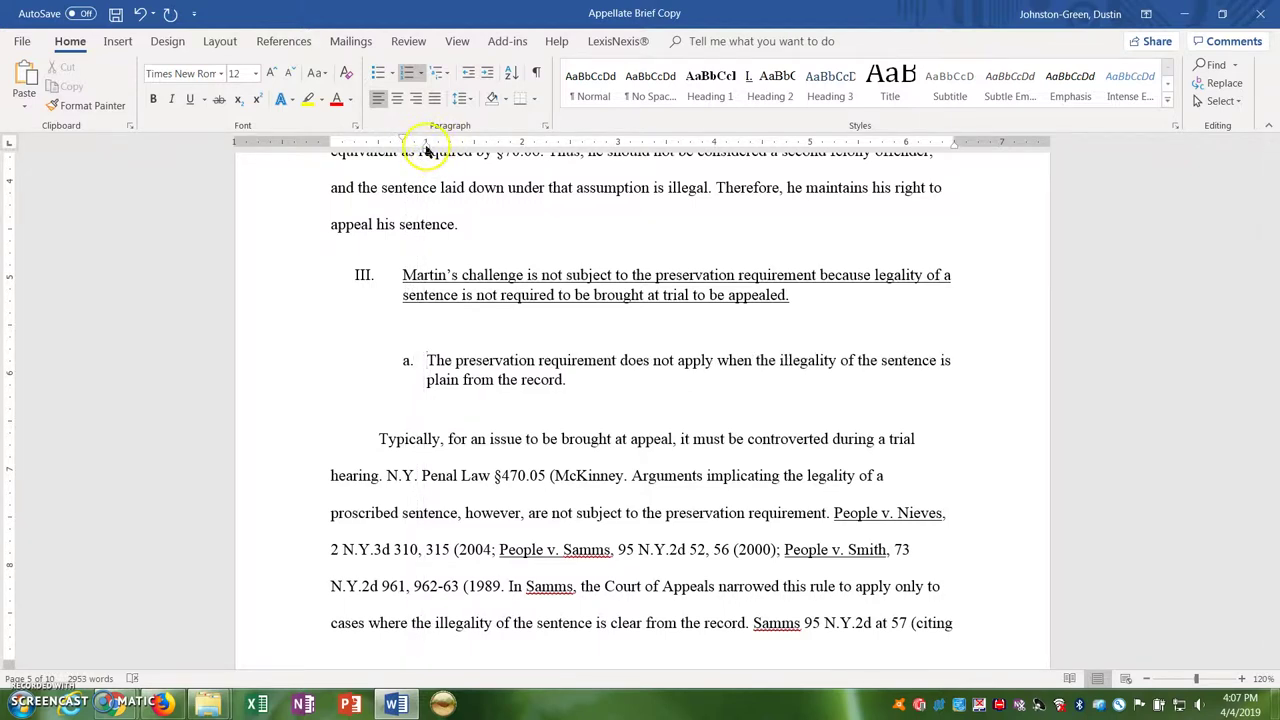
Italicize subheading a. and update Heading 3 to match it.
{"action": "left_click_drag", "start_coordinate": [591, 377], "coordinate": [430, 360]}
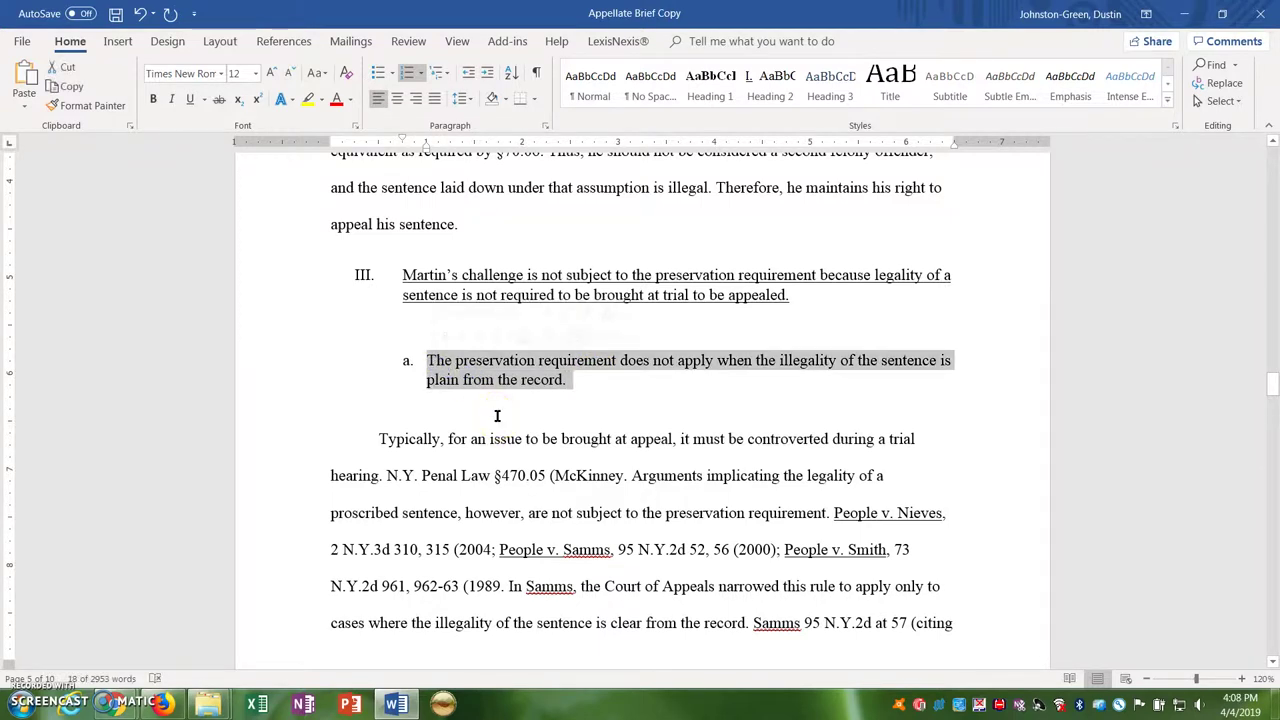
{"action": "key", "text": "ctrl+i"}
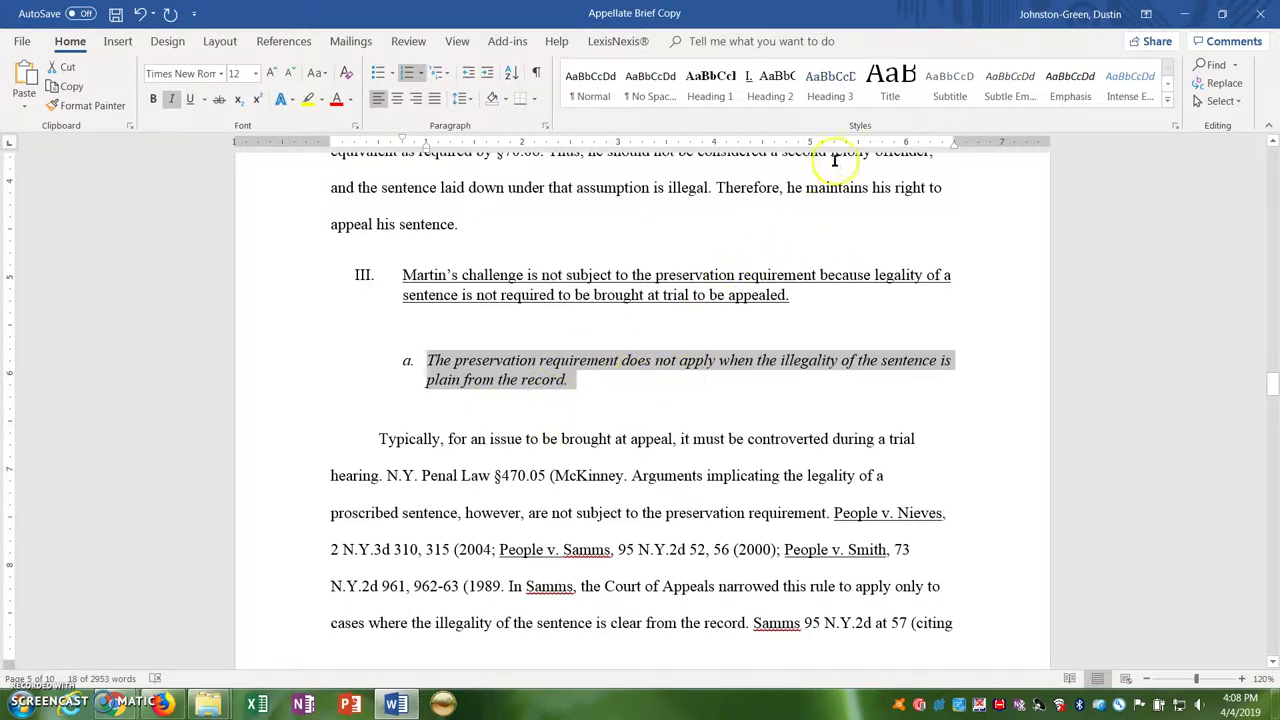
{"action": "right_click", "coordinate": [838, 100]}
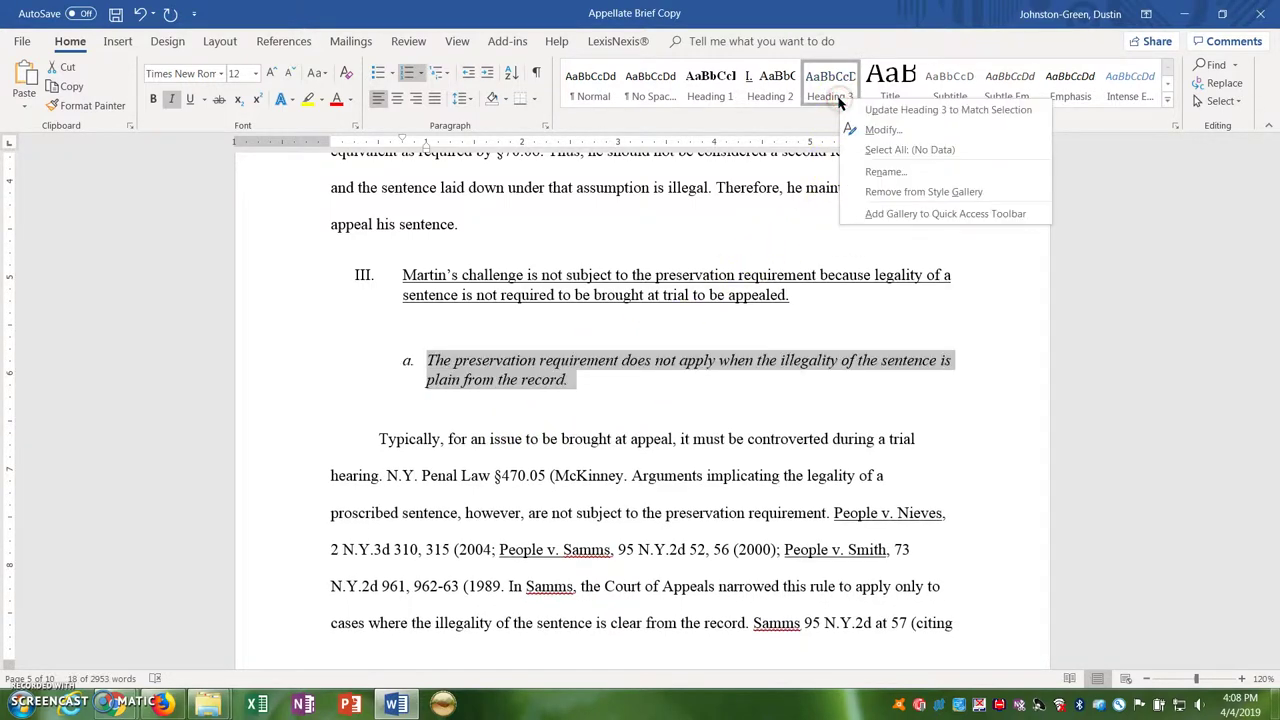
{"action": "left_click", "coordinate": [864, 110]}
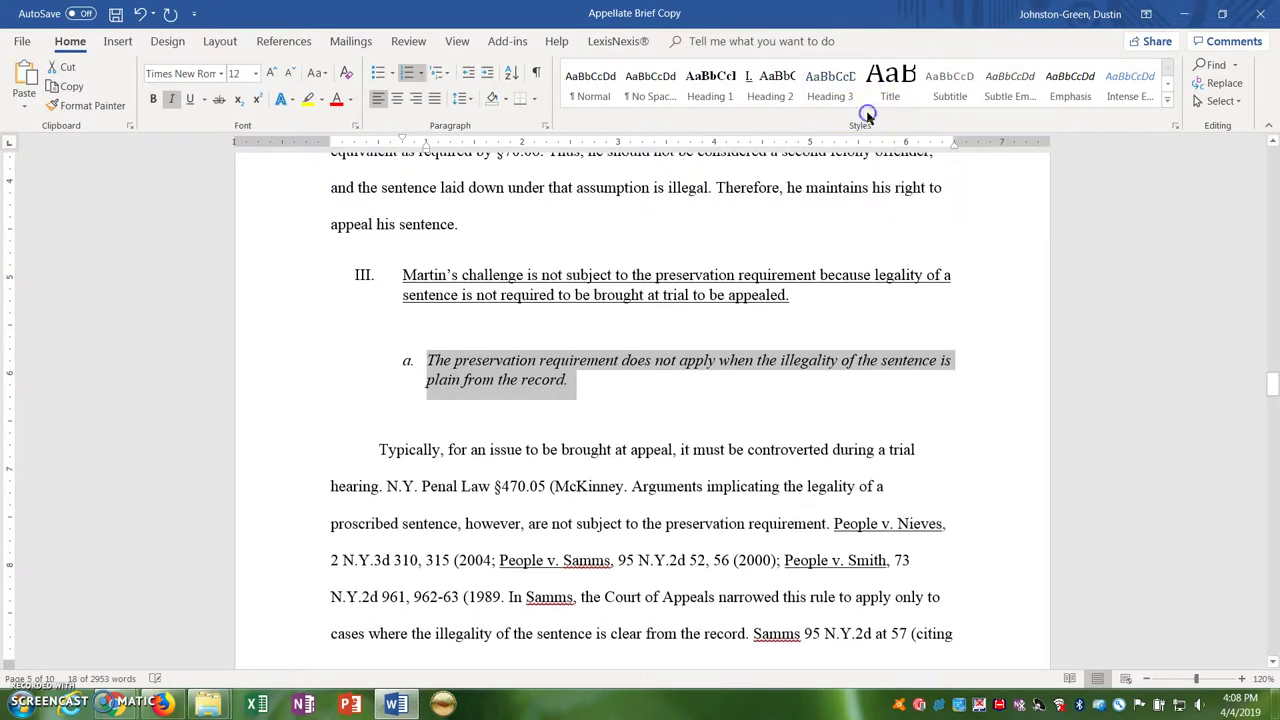
Apply Heading 3 to 'The Court should review…' line, making it subheading b.
{"action": "left_click", "coordinate": [653, 393]}
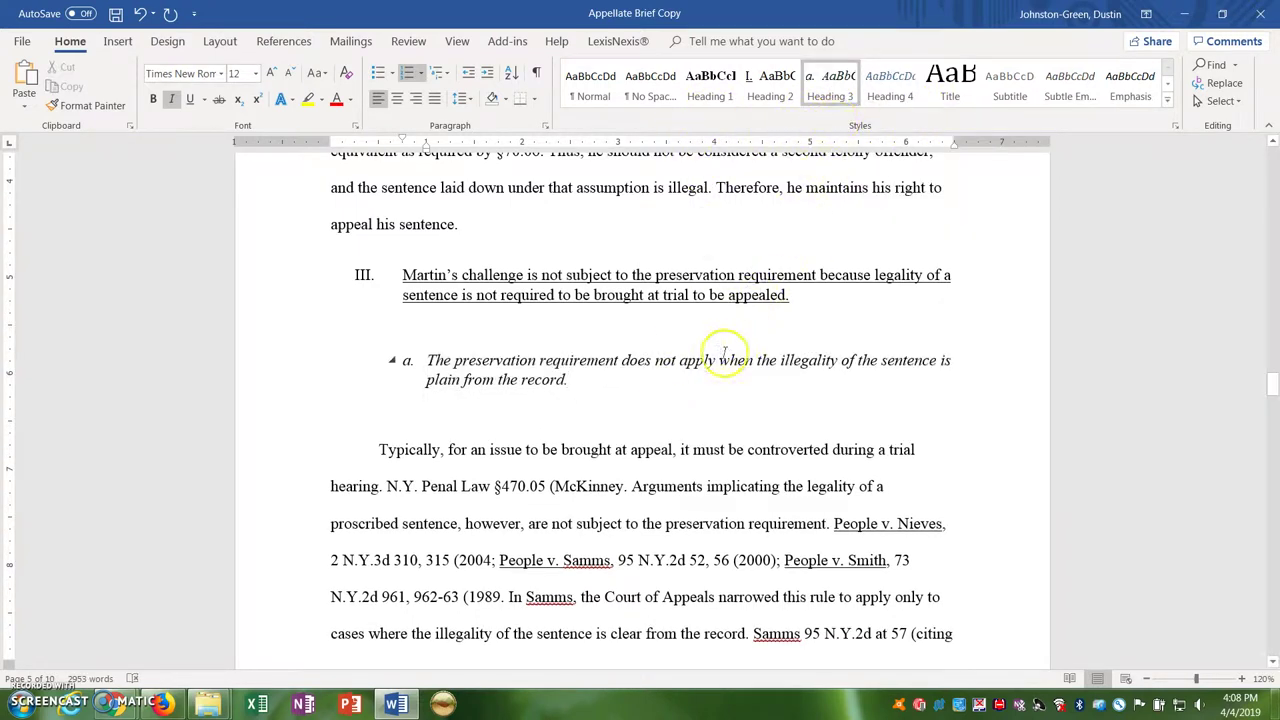
{"action": "scroll", "coordinate": [703, 355], "scroll_direction": "down", "scroll_amount": 6}
{"action": "scroll", "coordinate": [703, 360], "scroll_direction": "down", "scroll_amount": 10}
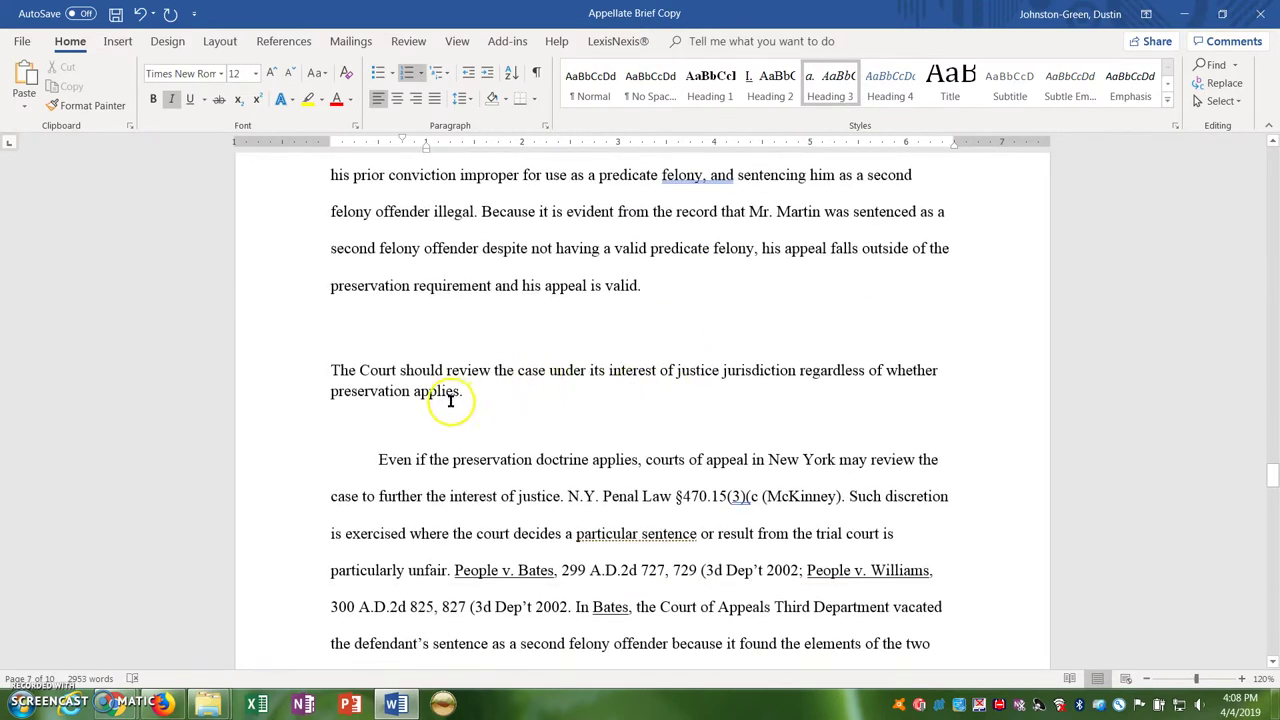
{"action": "double_click", "coordinate": [326, 373]}
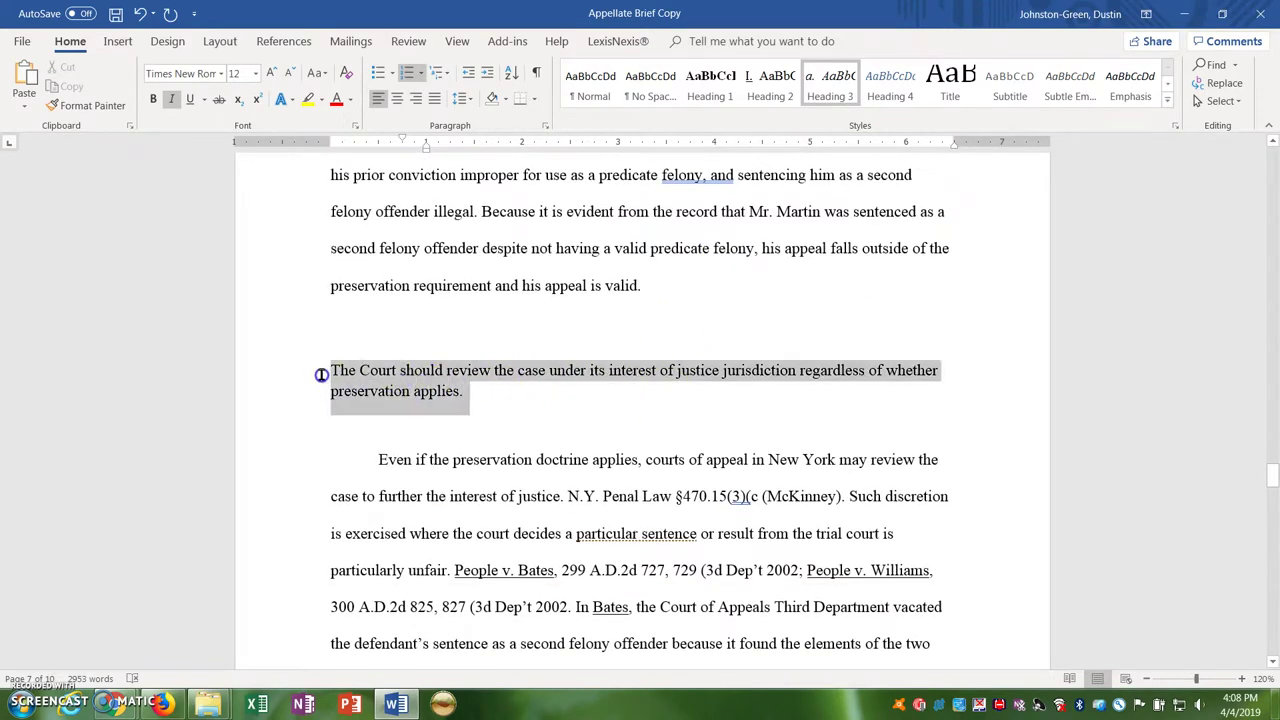
{"action": "left_click", "coordinate": [830, 85]}
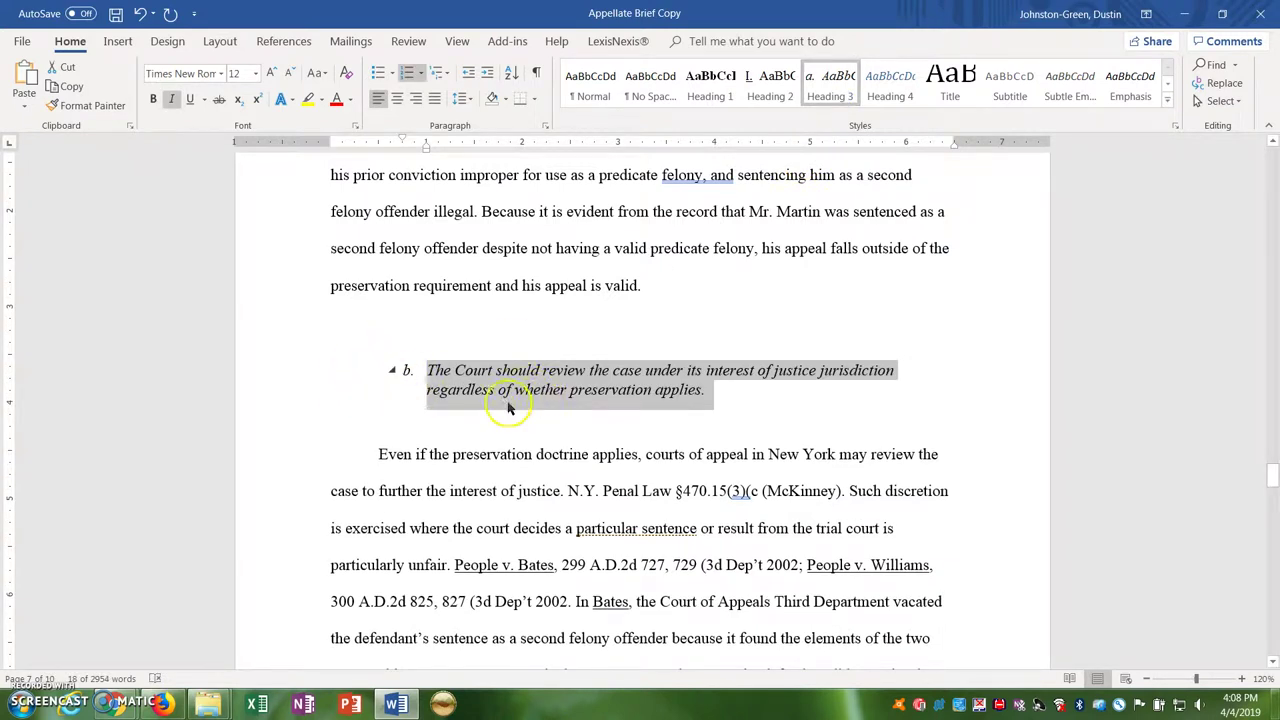
Style CONCLUSION as Heading 1, then return toward the top of the brief.
{"action": "left_click", "coordinate": [721, 396]}
{"action": "scroll", "coordinate": [722, 397], "scroll_direction": "down", "scroll_amount": 5}
{"action": "scroll", "coordinate": [721, 396], "scroll_direction": "down", "scroll_amount": 14}
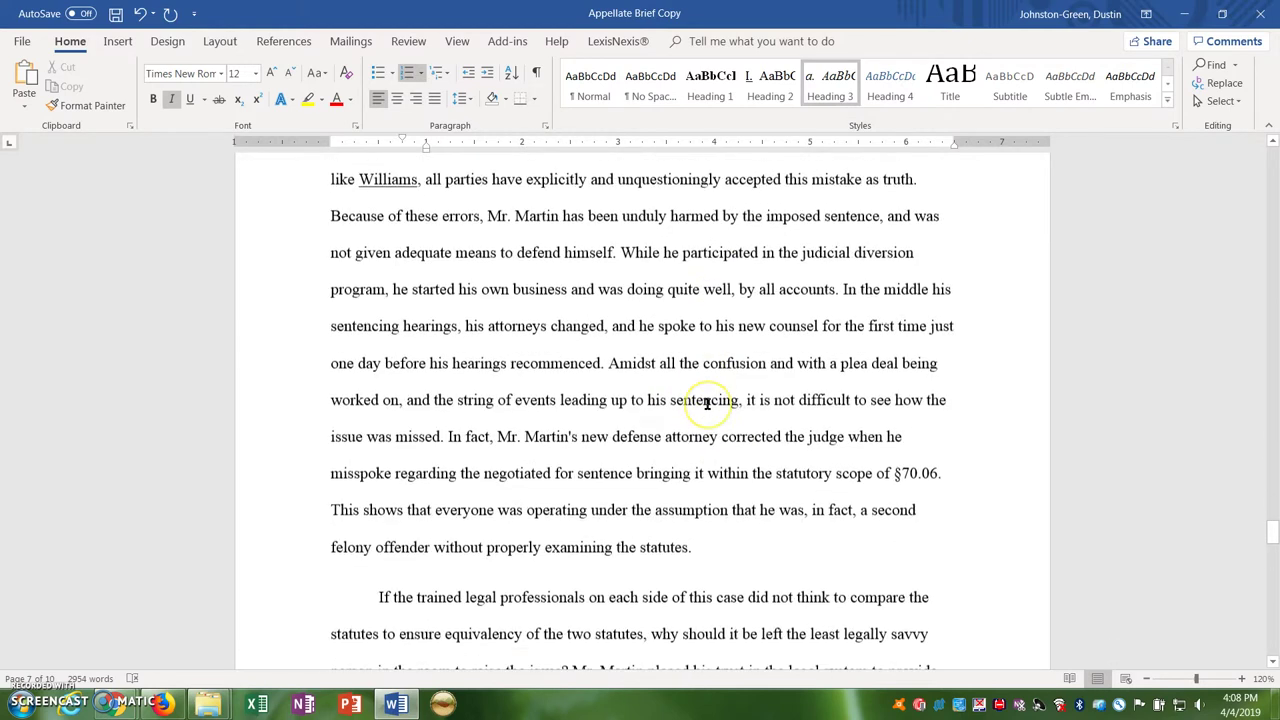
{"action": "scroll", "coordinate": [707, 404], "scroll_direction": "down", "scroll_amount": 5}
{"action": "left_click", "coordinate": [478, 461]}
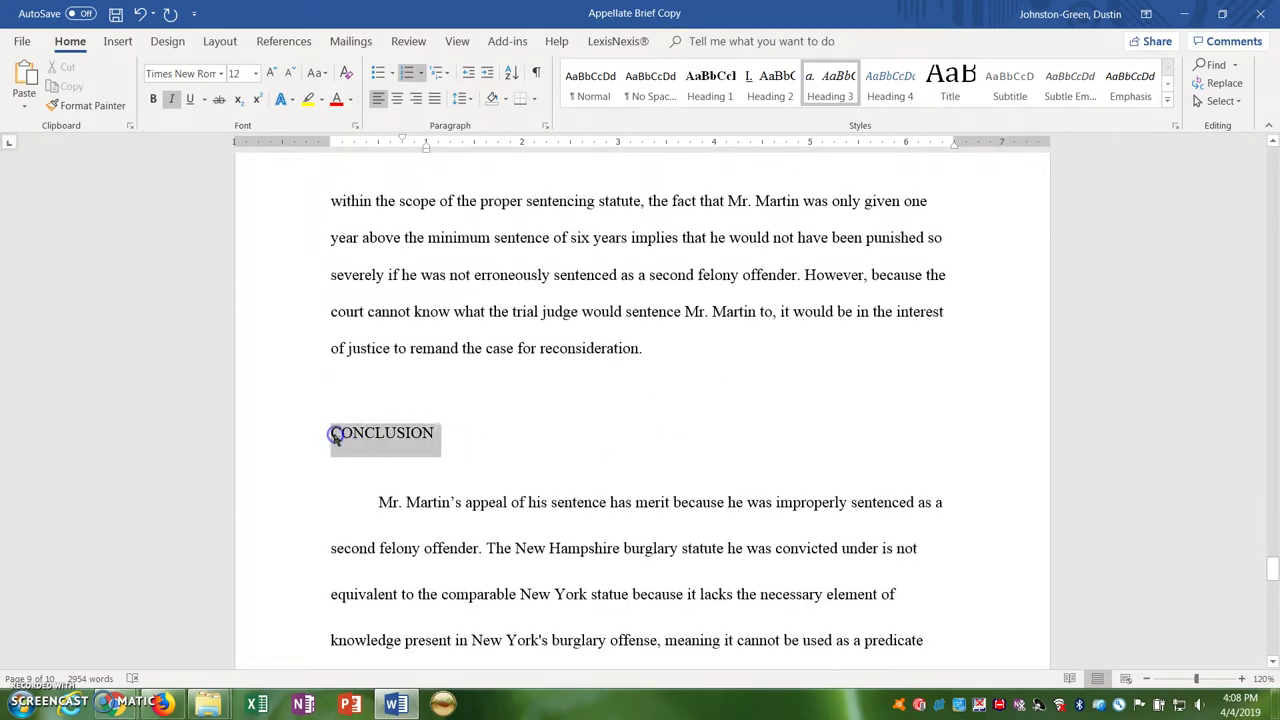
{"action": "left_click", "coordinate": [711, 90]}
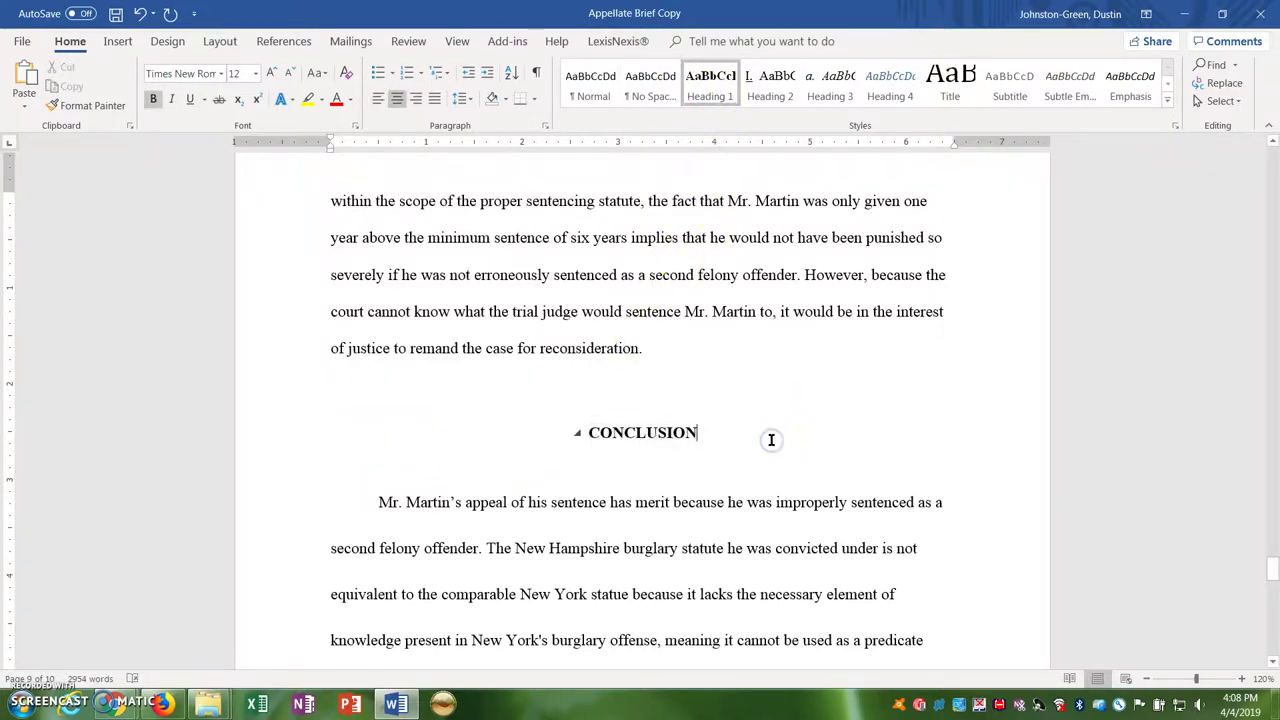
{"action": "left_click", "coordinate": [769, 440]}
{"action": "scroll", "coordinate": [769, 440], "scroll_direction": "up", "scroll_amount": 10}
{"action": "scroll", "coordinate": [771, 440], "scroll_direction": "up", "scroll_amount": 15}
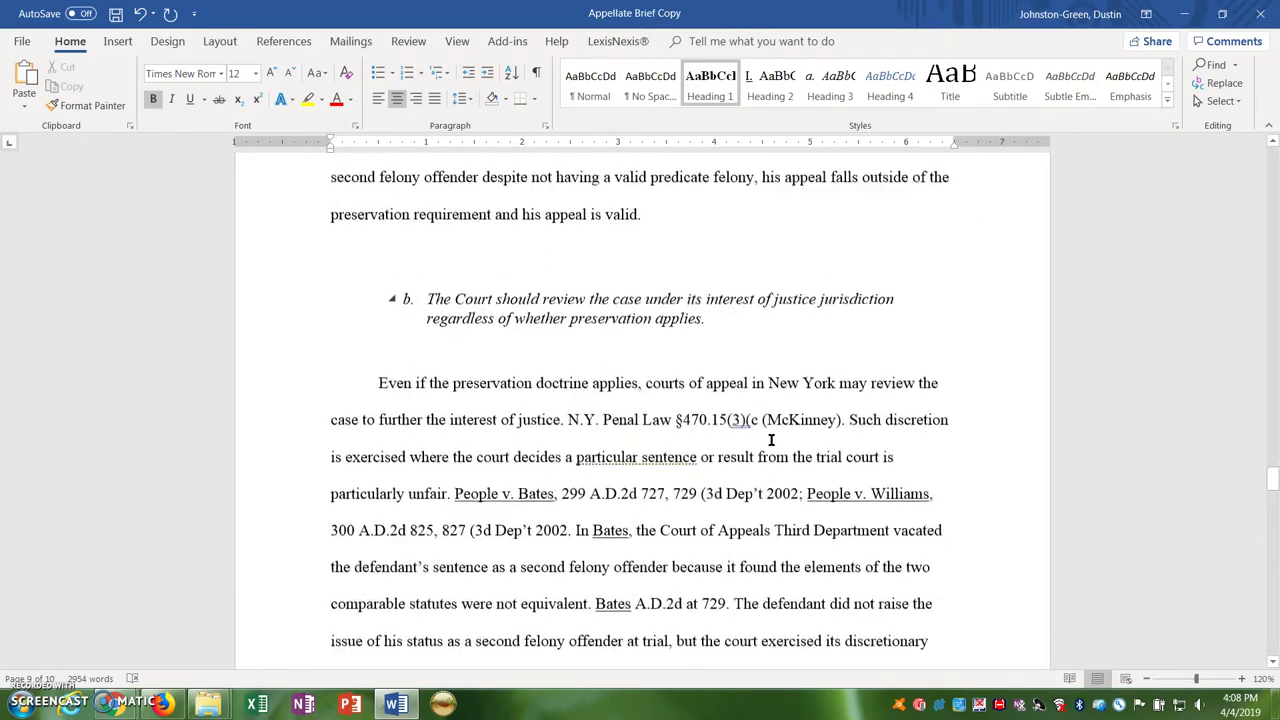
{"action": "scroll", "coordinate": [771, 440], "scroll_direction": "up", "scroll_amount": 15}
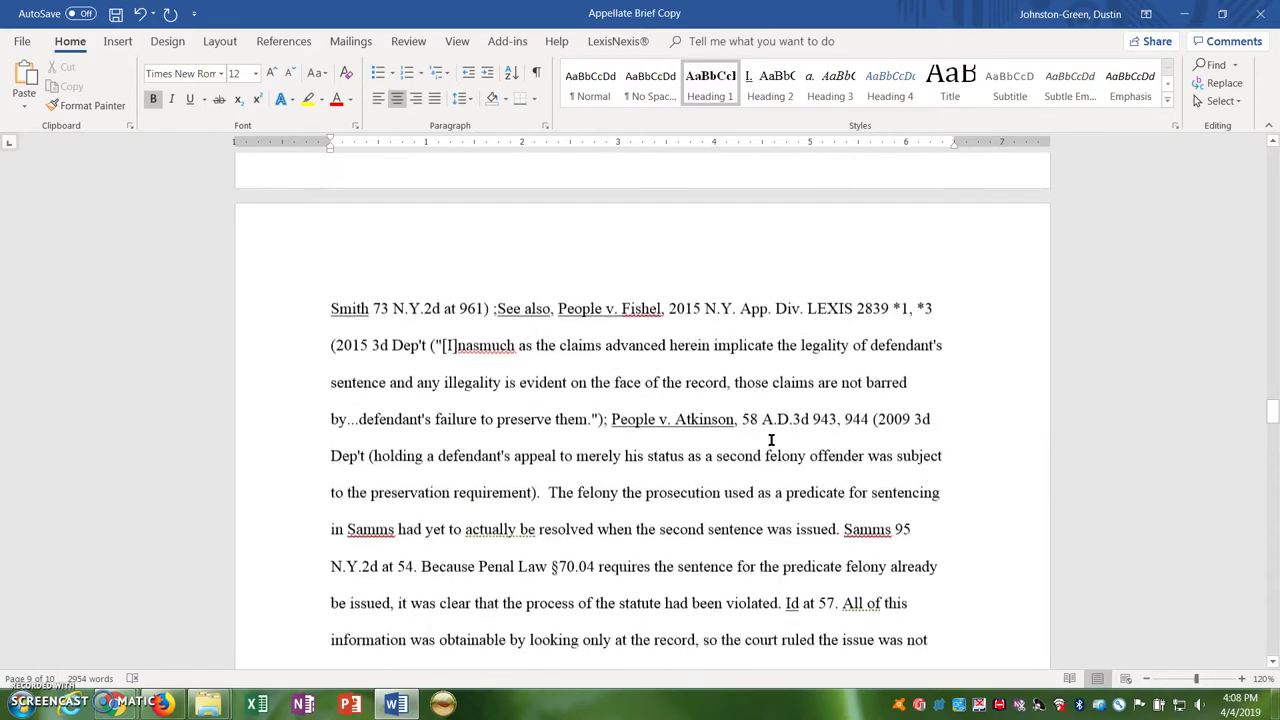
{"action": "scroll", "coordinate": [800, 416], "scroll_direction": "up", "scroll_amount": 8}
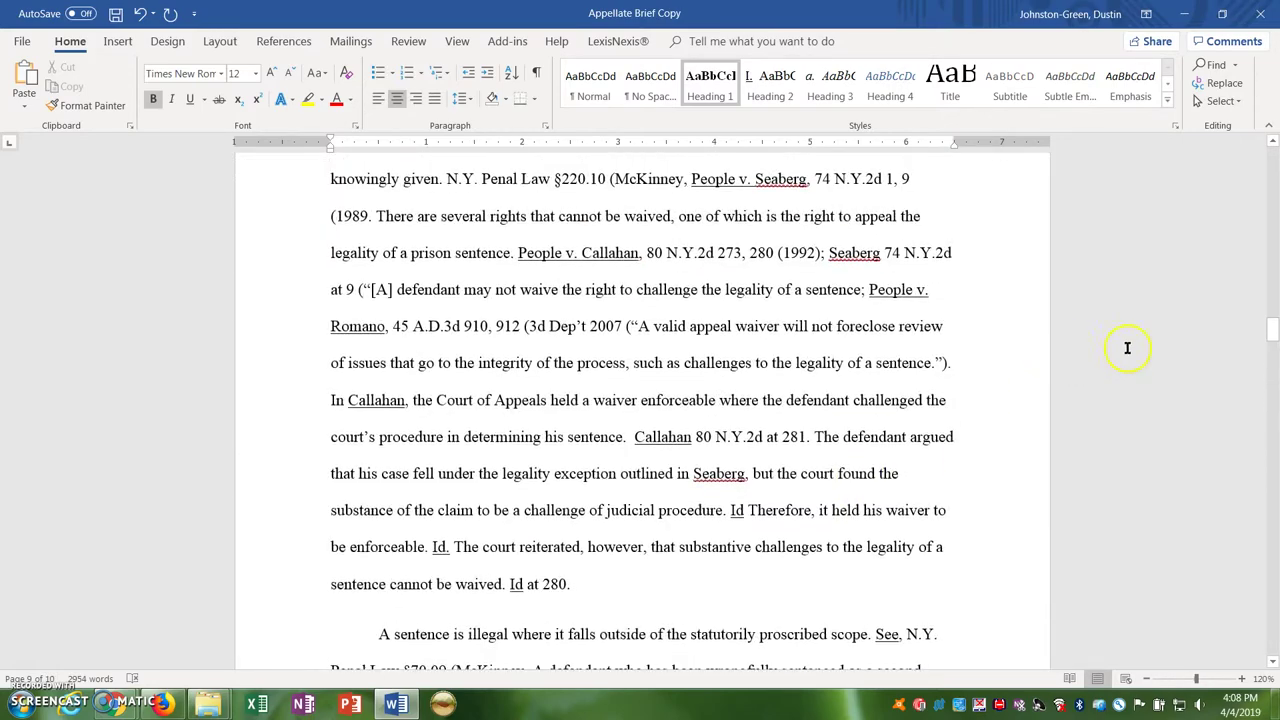
Add a Heading 1 'Table of Contents' title above STANDARD OF REVIEW, with a Normal line beneath.
{"action": "left_click_drag", "start_coordinate": [1274, 341], "coordinate": [1274, 152]}
{"action": "left_click", "coordinate": [638, 324]}
{"action": "key", "text": "Return"}
{"action": "key", "text": "Return"}
{"action": "left_click", "coordinate": [619, 316]}
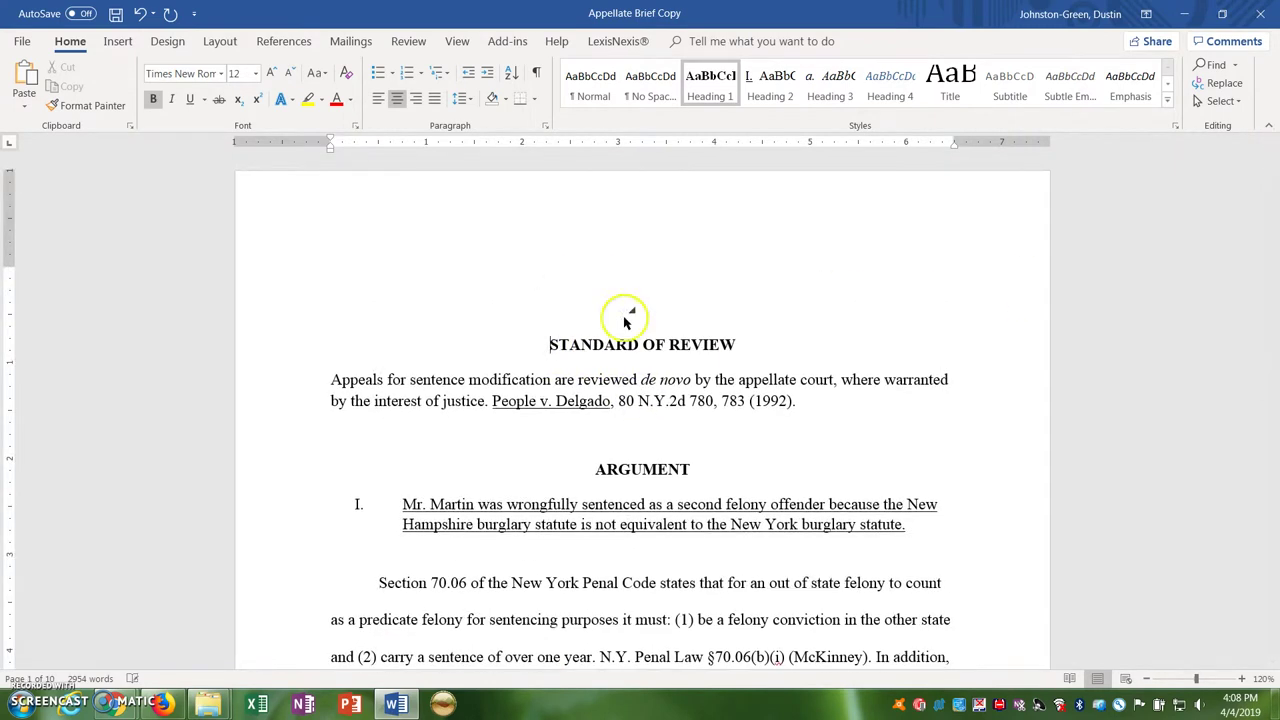
{"action": "left_click", "coordinate": [605, 250]}
{"action": "left_click", "coordinate": [713, 80]}
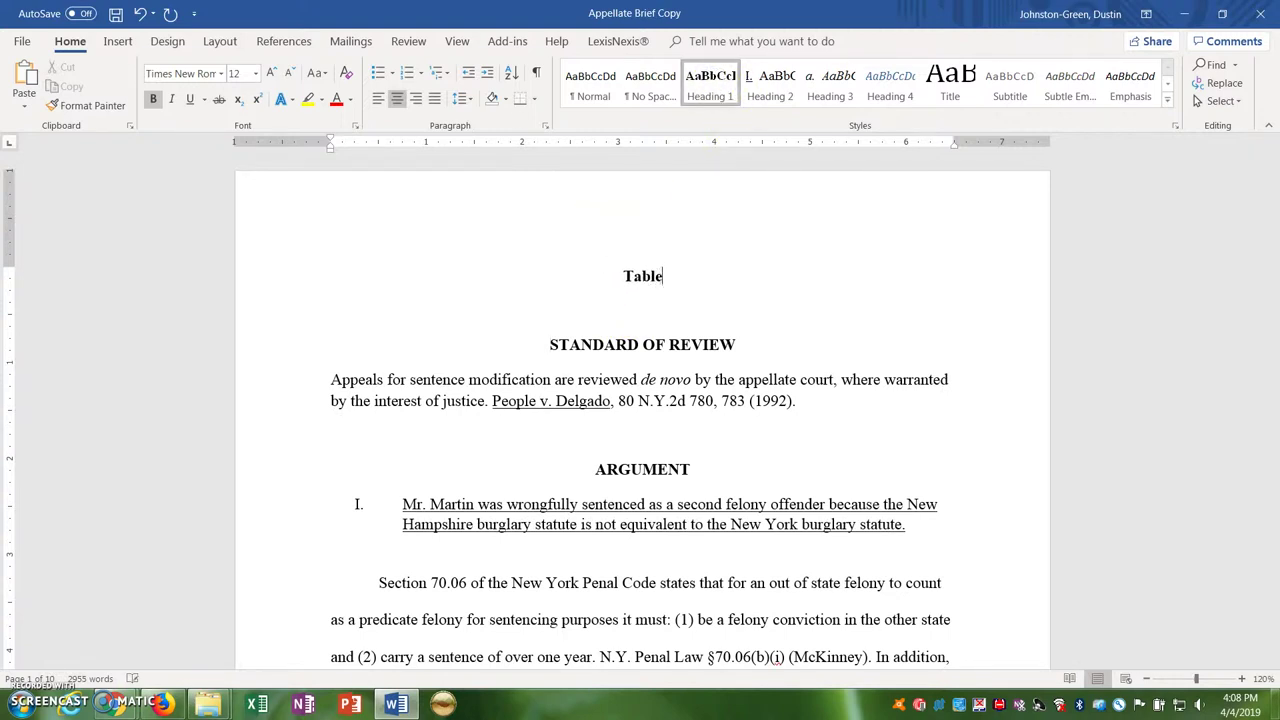
{"action": "type", "text": "Table of Contents"}
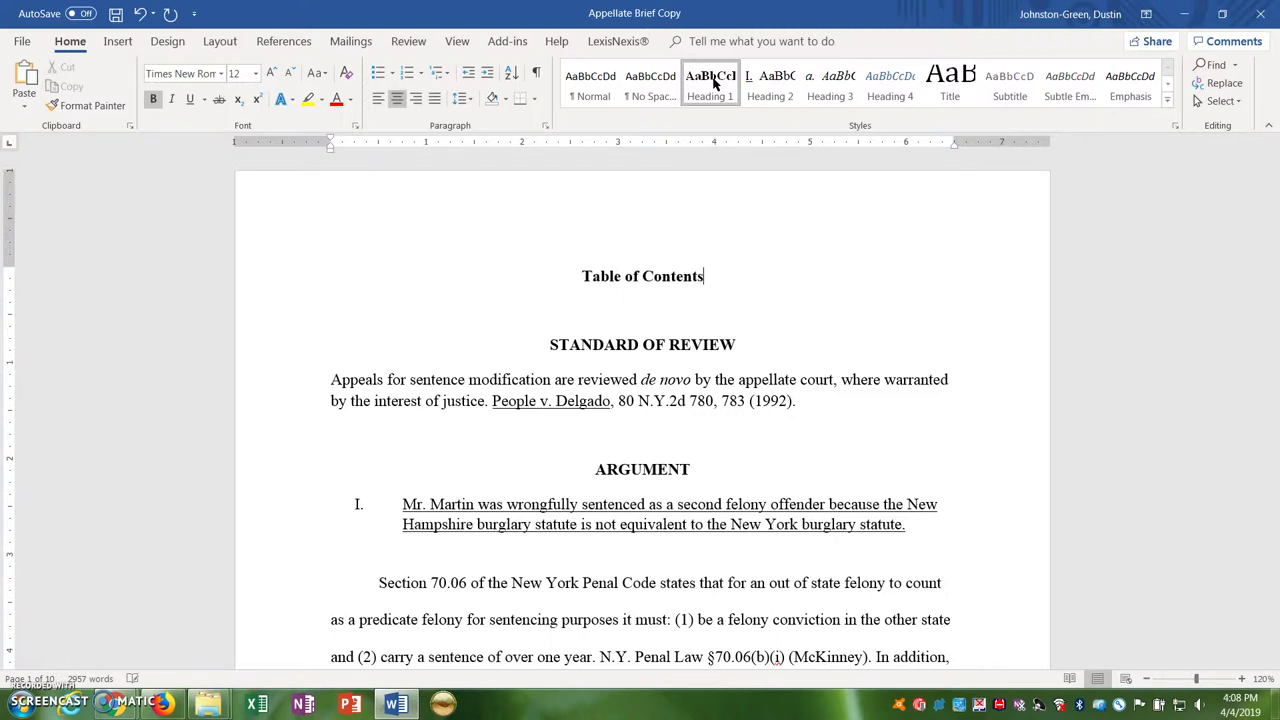
{"action": "key", "text": "Return"}
{"action": "left_click", "coordinate": [648, 90]}
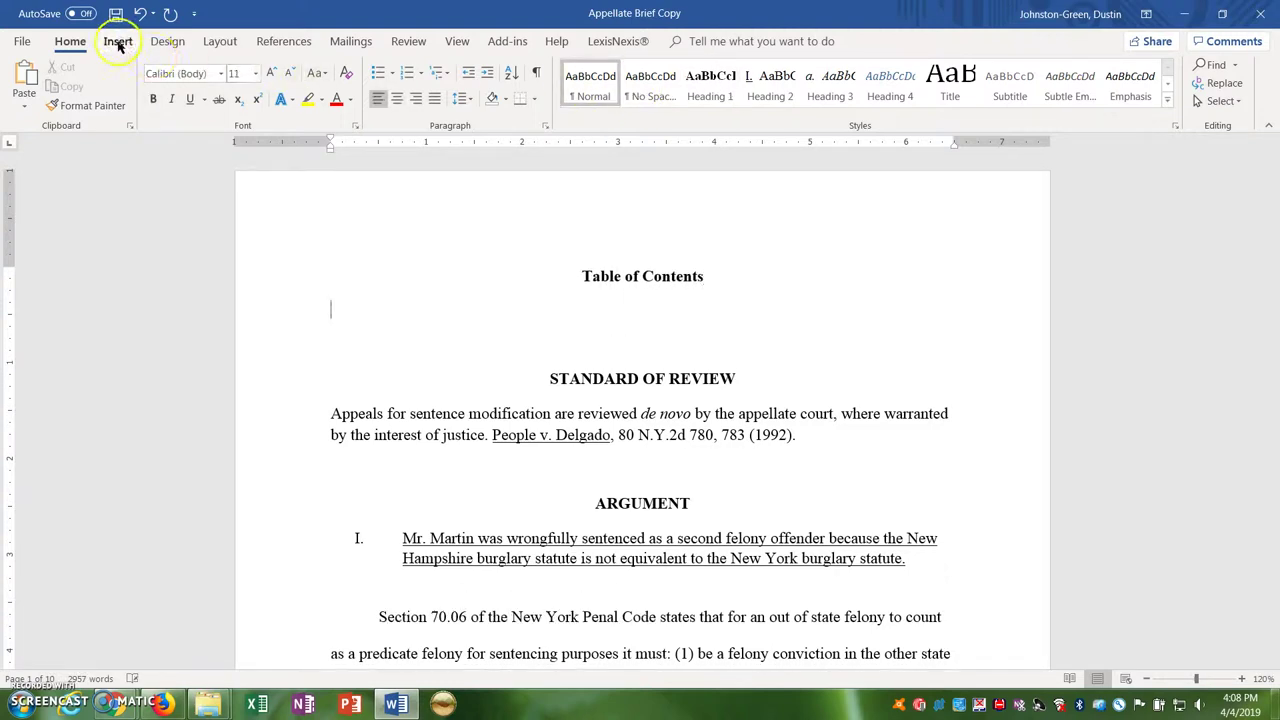
Open the Custom Table of Contents dialog from the References tab.
{"action": "left_click", "coordinate": [285, 42]}
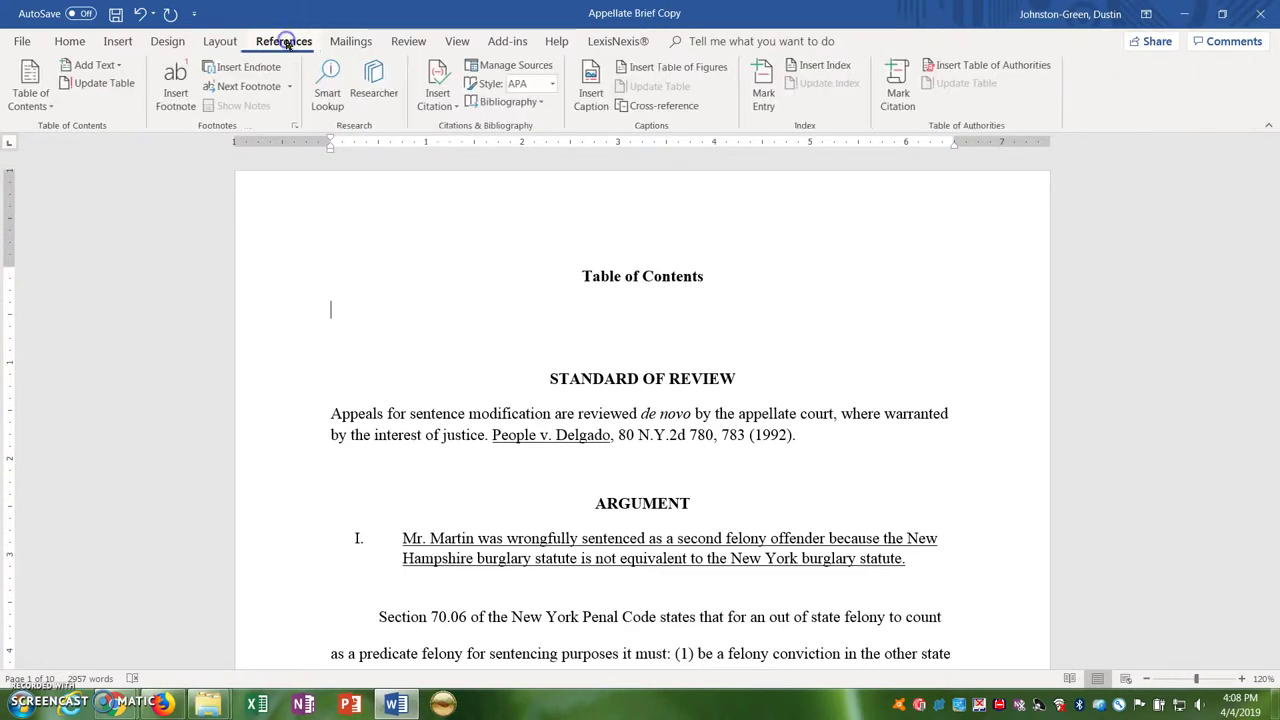
{"action": "left_click", "coordinate": [38, 118]}
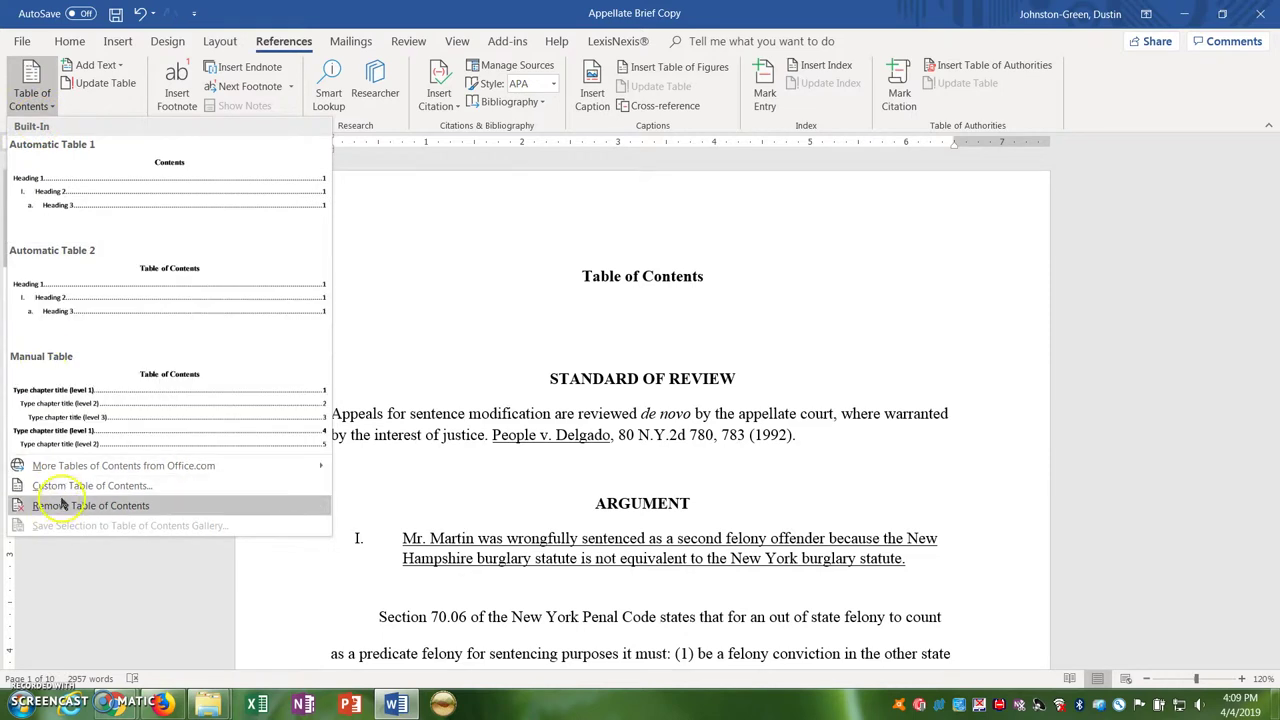
{"action": "left_click", "coordinate": [98, 486]}
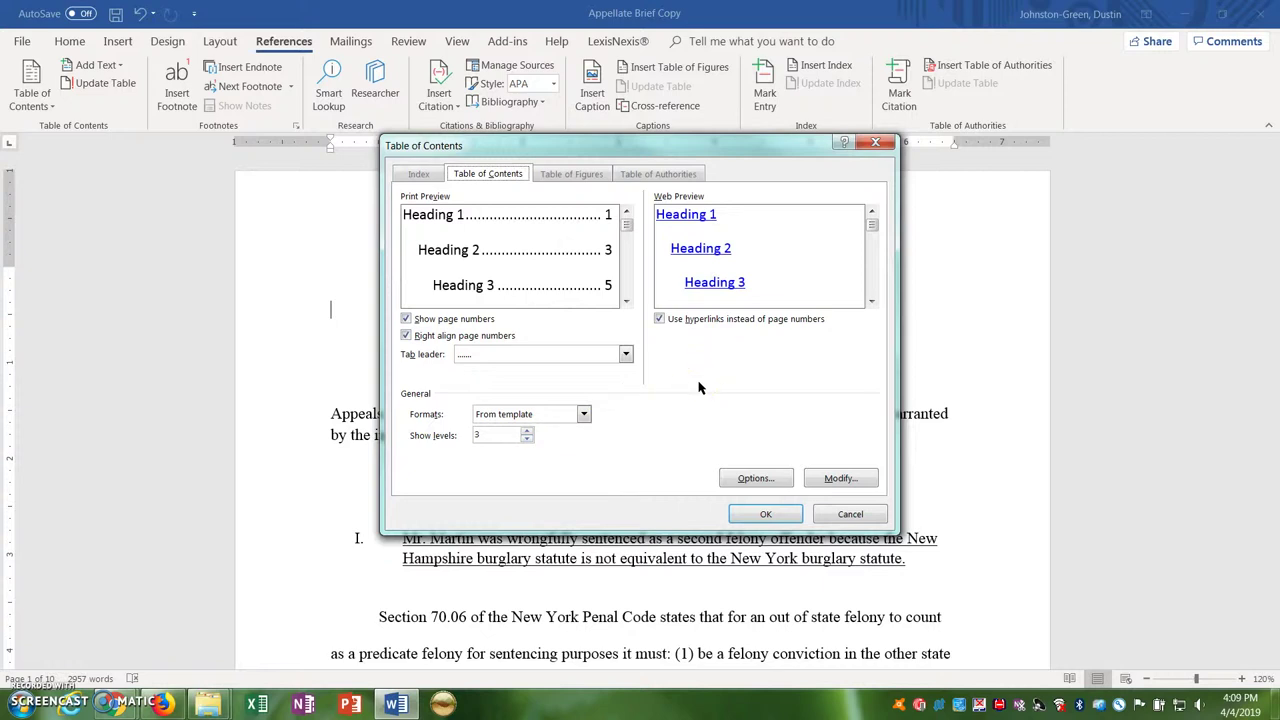
Insert the table of contents with dotted tab leaders and right-aligned page numbers.
{"action": "left_click", "coordinate": [697, 322]}
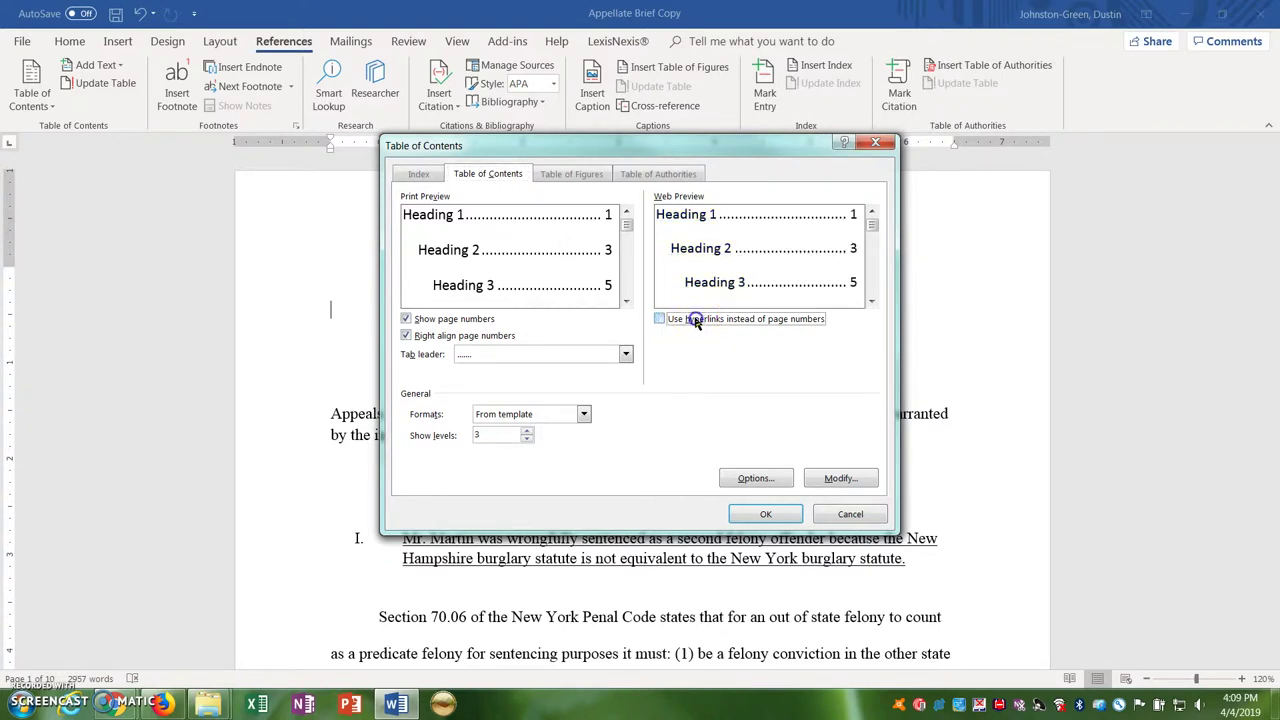
{"action": "left_click", "coordinate": [487, 355]}
{"action": "left_click", "coordinate": [490, 396]}
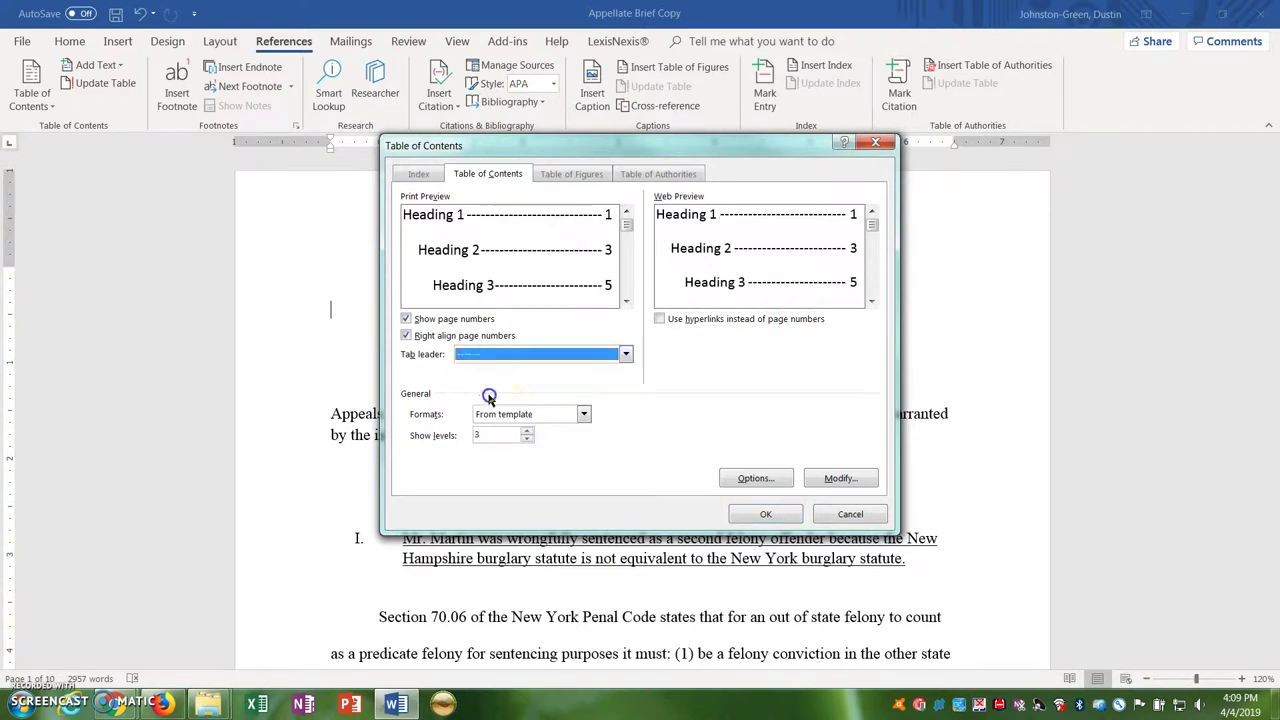
{"action": "left_click", "coordinate": [503, 360]}
{"action": "left_click", "coordinate": [503, 405]}
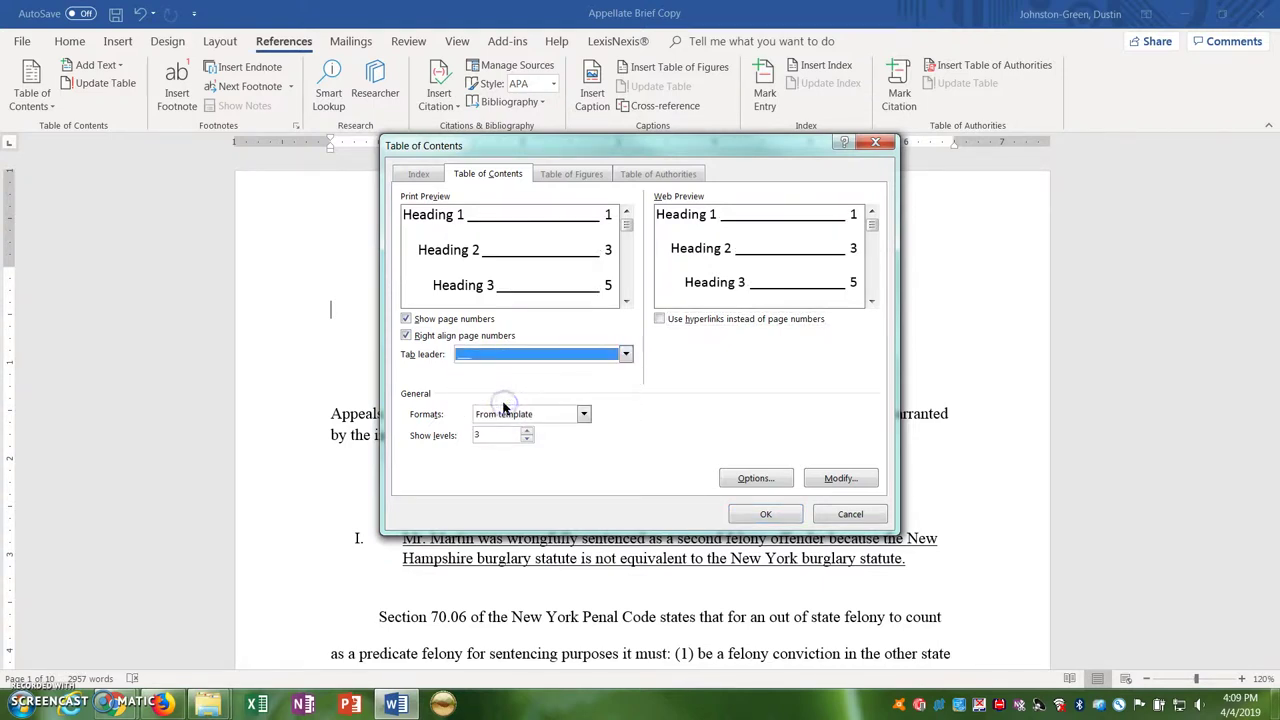
{"action": "left_click", "coordinate": [503, 366]}
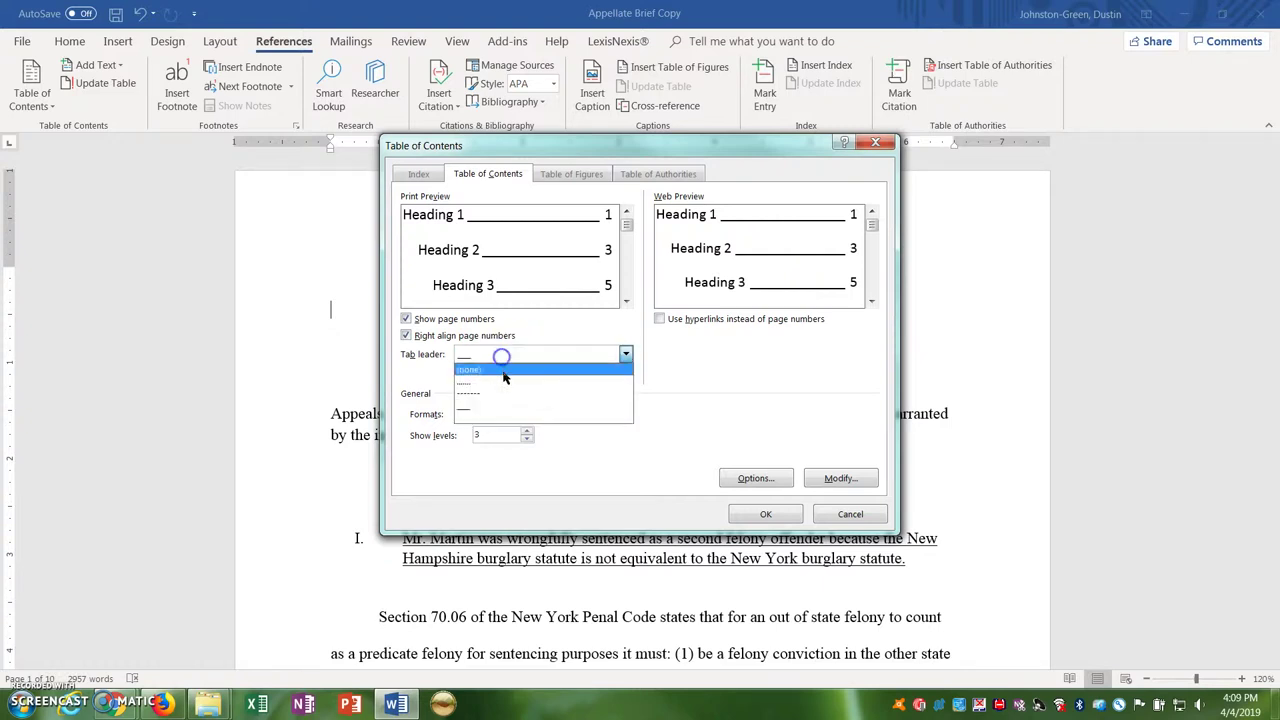
{"action": "left_click", "coordinate": [503, 386]}
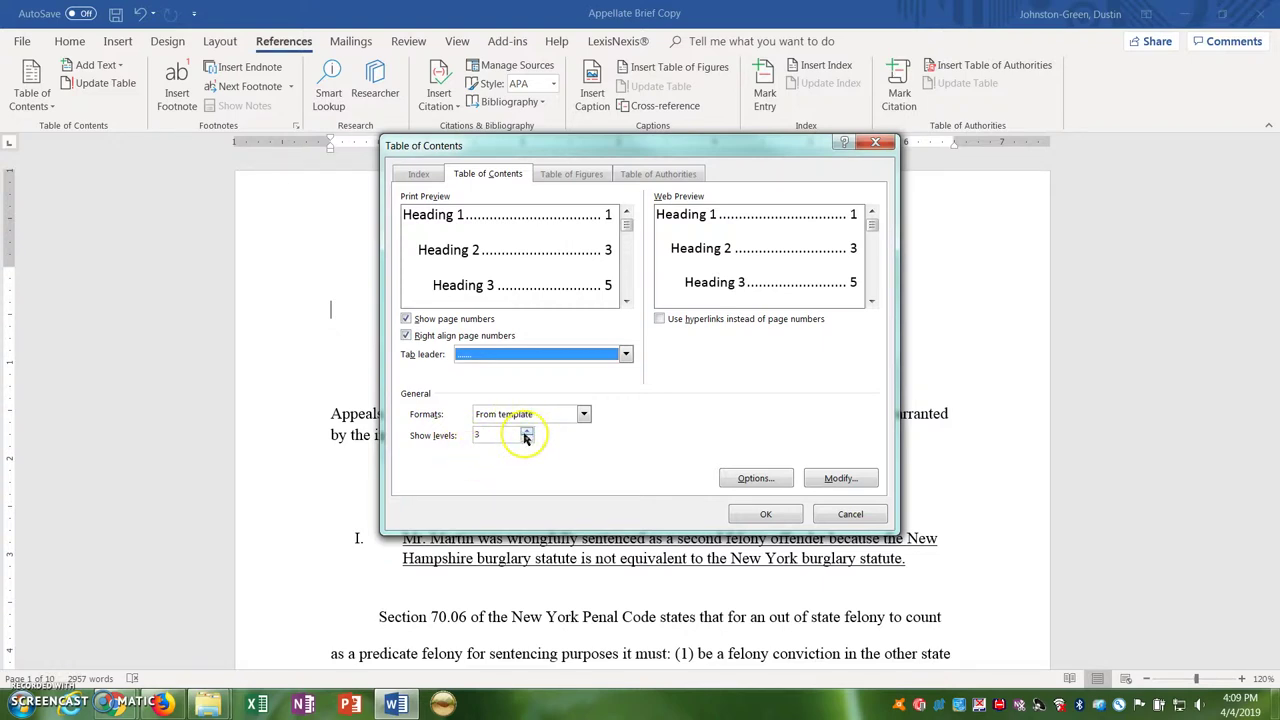
{"action": "left_click", "coordinate": [526, 434]}
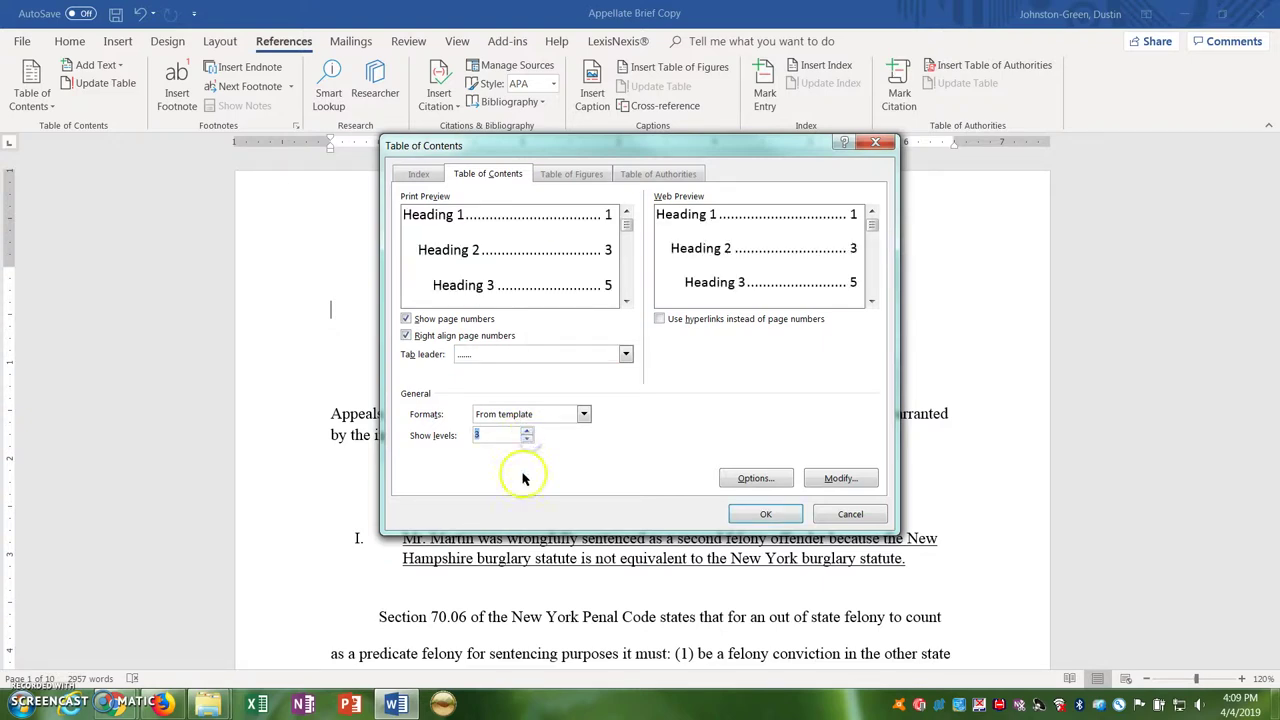
{"action": "left_click", "coordinate": [765, 515]}
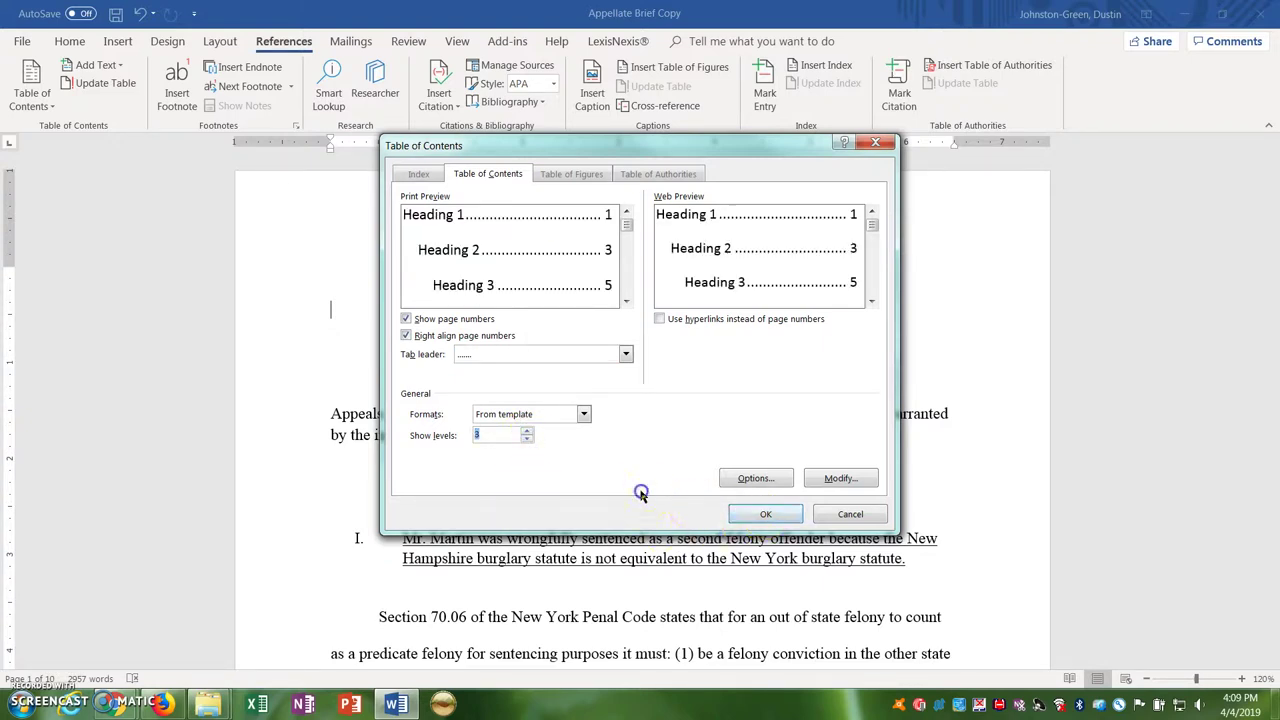
{"action": "left_click", "coordinate": [766, 515]}
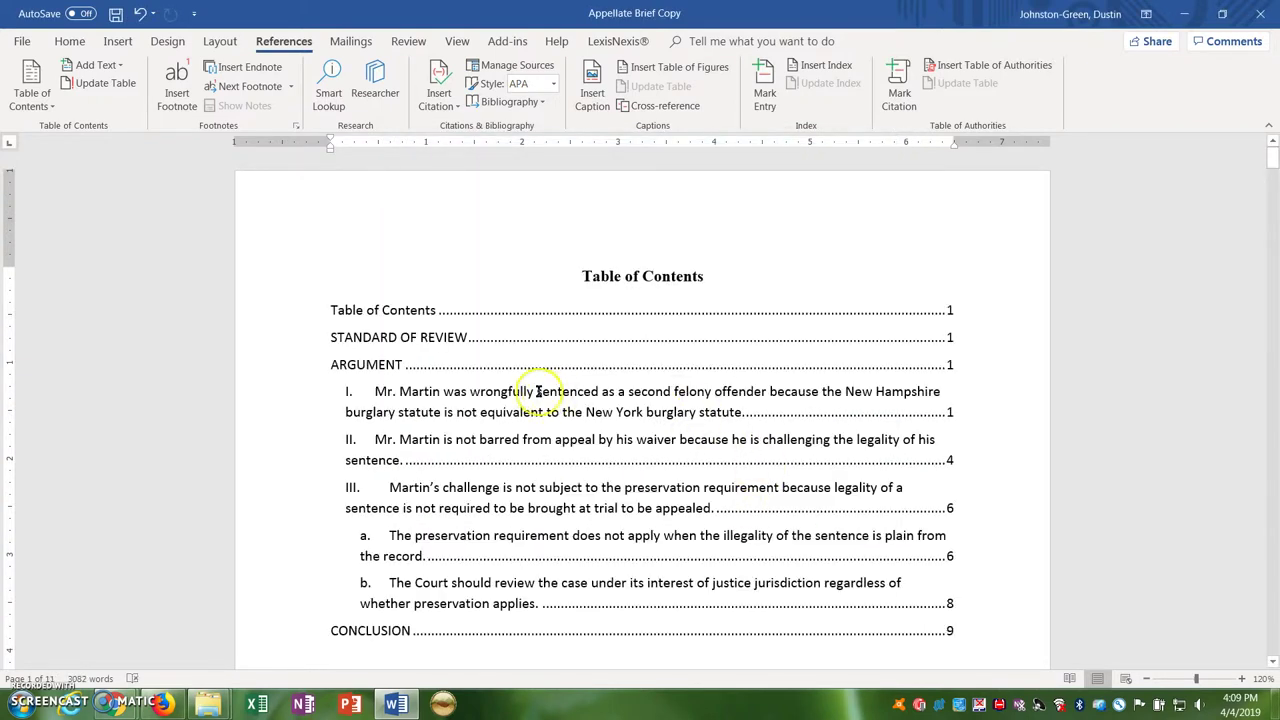
Delete the 'Table of Contents…1' entry from the contents, then select the whole table.
{"action": "scroll", "coordinate": [522, 412], "scroll_direction": "down", "scroll_amount": 1}
{"action": "scroll", "coordinate": [522, 412], "scroll_direction": "down", "scroll_amount": 2}
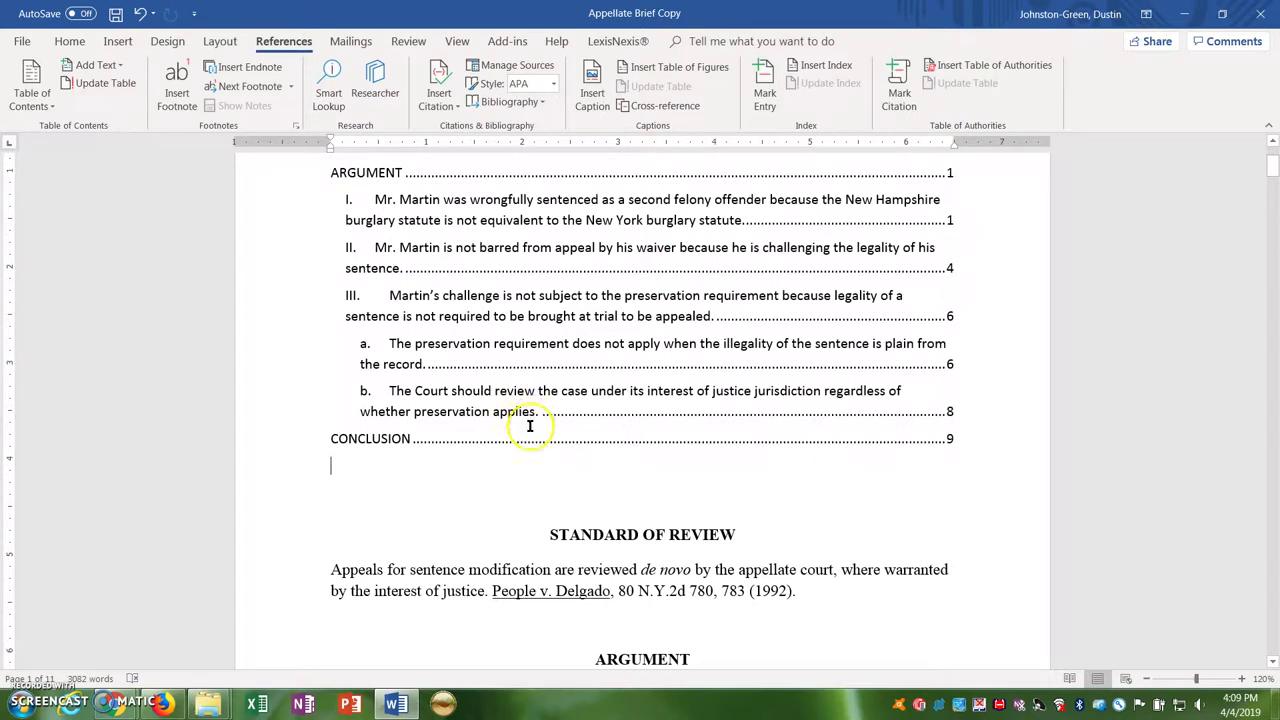
{"action": "scroll", "coordinate": [528, 426], "scroll_direction": "up", "scroll_amount": 1}
{"action": "scroll", "coordinate": [530, 435], "scroll_direction": "up", "scroll_amount": 2}
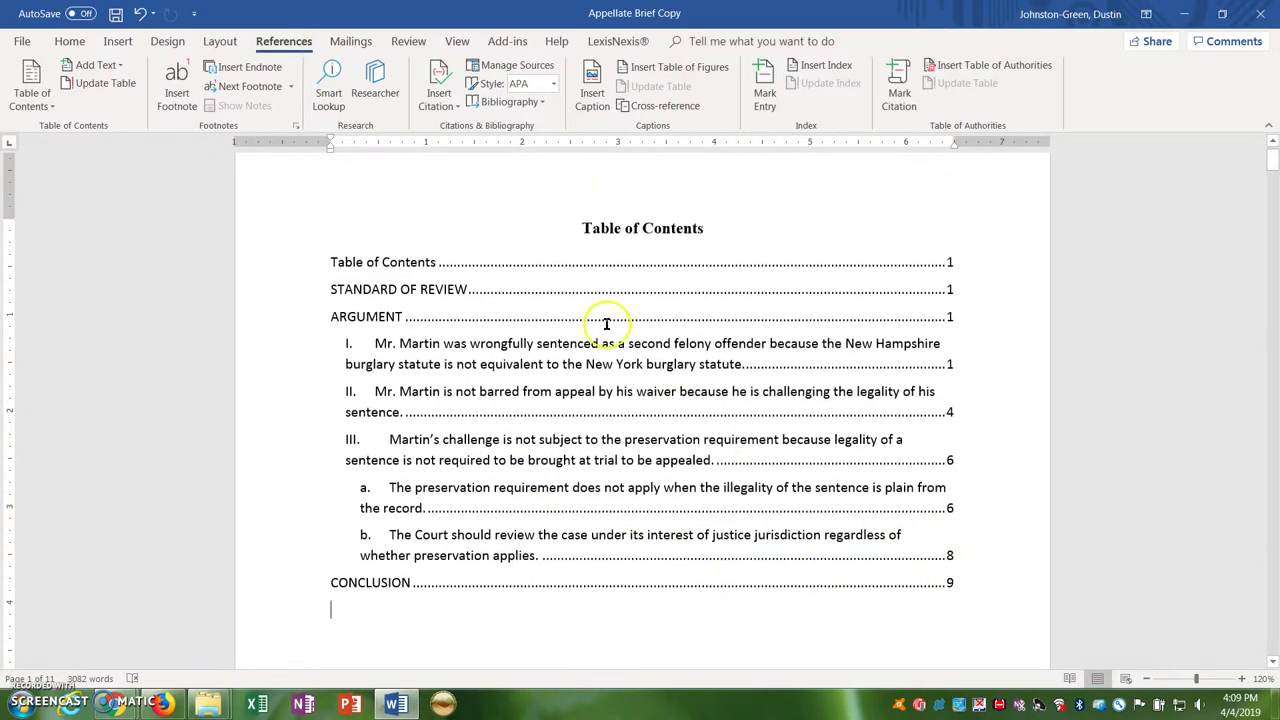
{"action": "mouse_move", "coordinate": [337, 261]}
{"action": "left_mouse_down"}
{"action": "mouse_move", "coordinate": [966, 263]}
{"action": "mouse_move", "coordinate": [953, 264]}
{"action": "left_mouse_up"}
{"action": "key", "text": "Delete"}
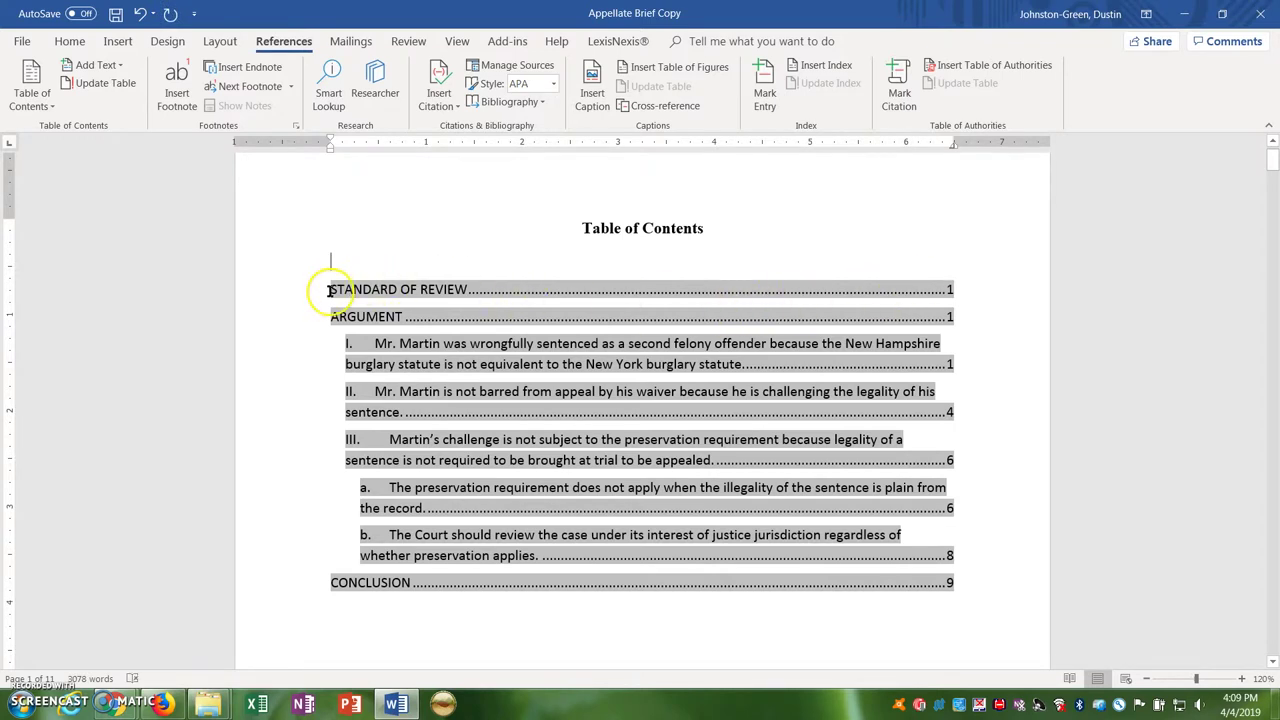
{"action": "left_click_drag", "start_coordinate": [330, 290], "coordinate": [956, 583]}
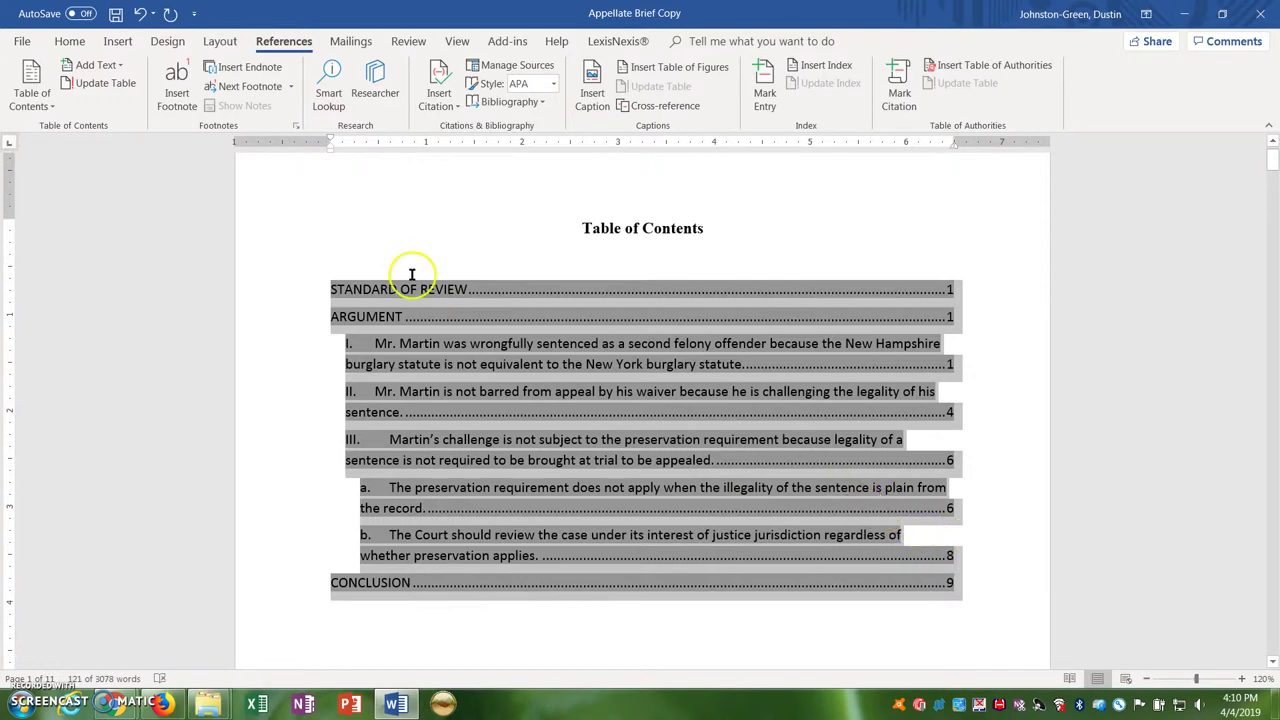
Format the selected table of contents in Times New Roman, 12 point.
{"action": "left_click", "coordinate": [68, 41]}
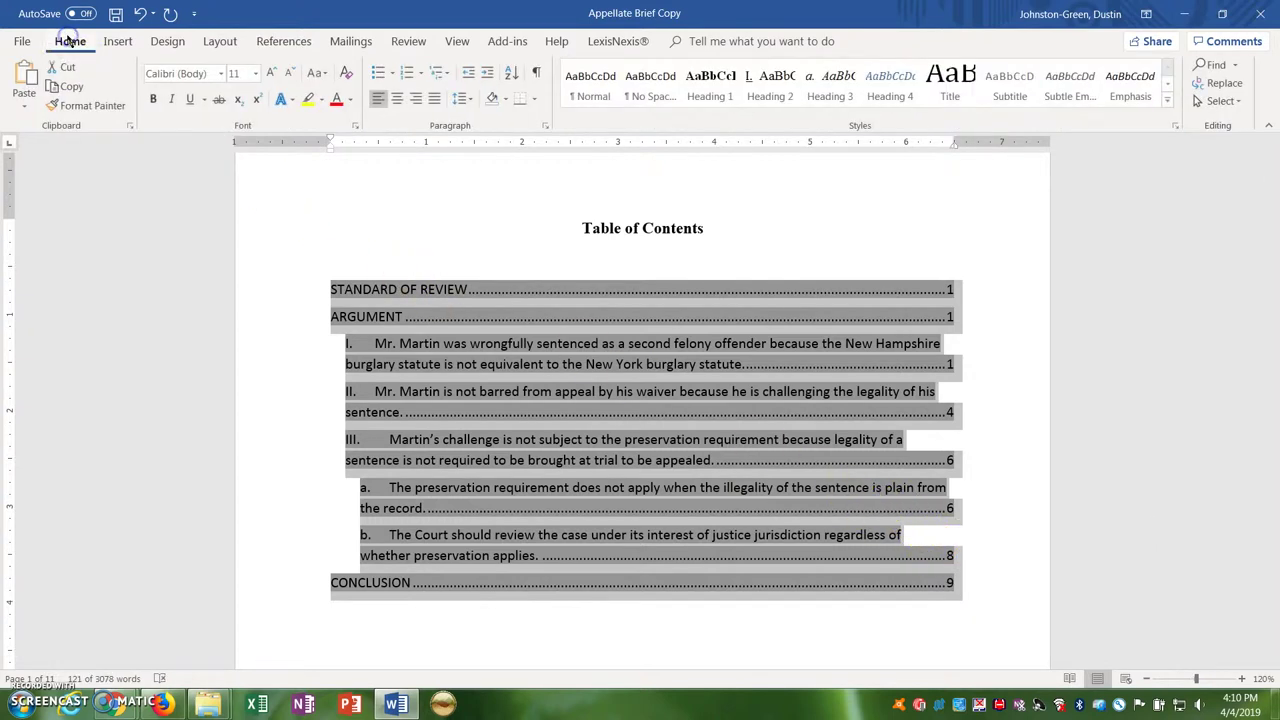
{"action": "left_click", "coordinate": [220, 77]}
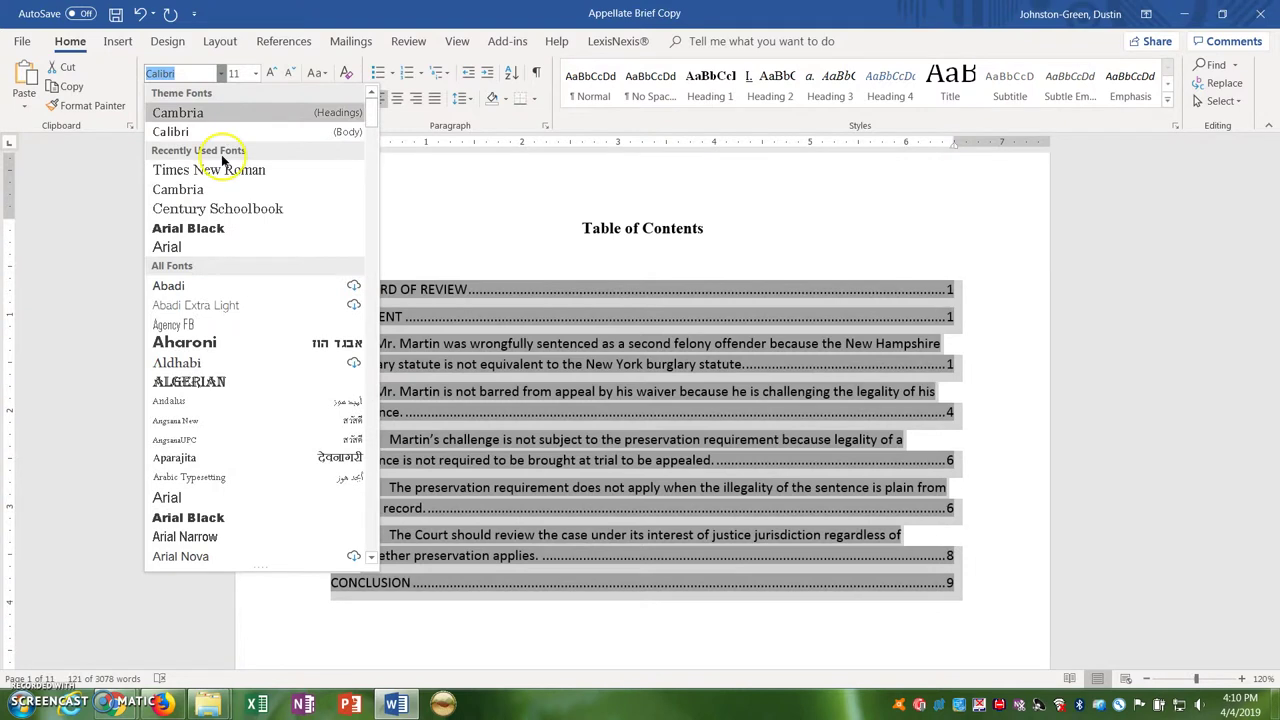
{"action": "left_click", "coordinate": [220, 169]}
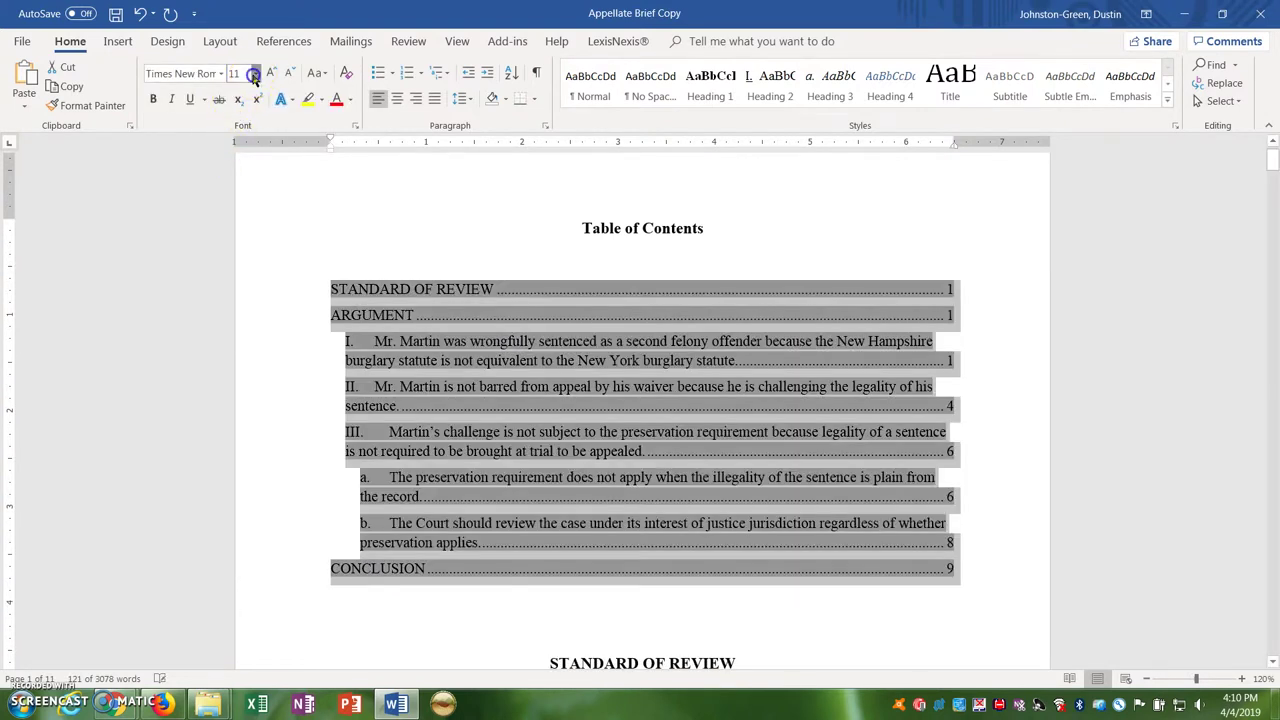
{"action": "left_click", "coordinate": [255, 73]}
{"action": "left_click", "coordinate": [246, 150]}
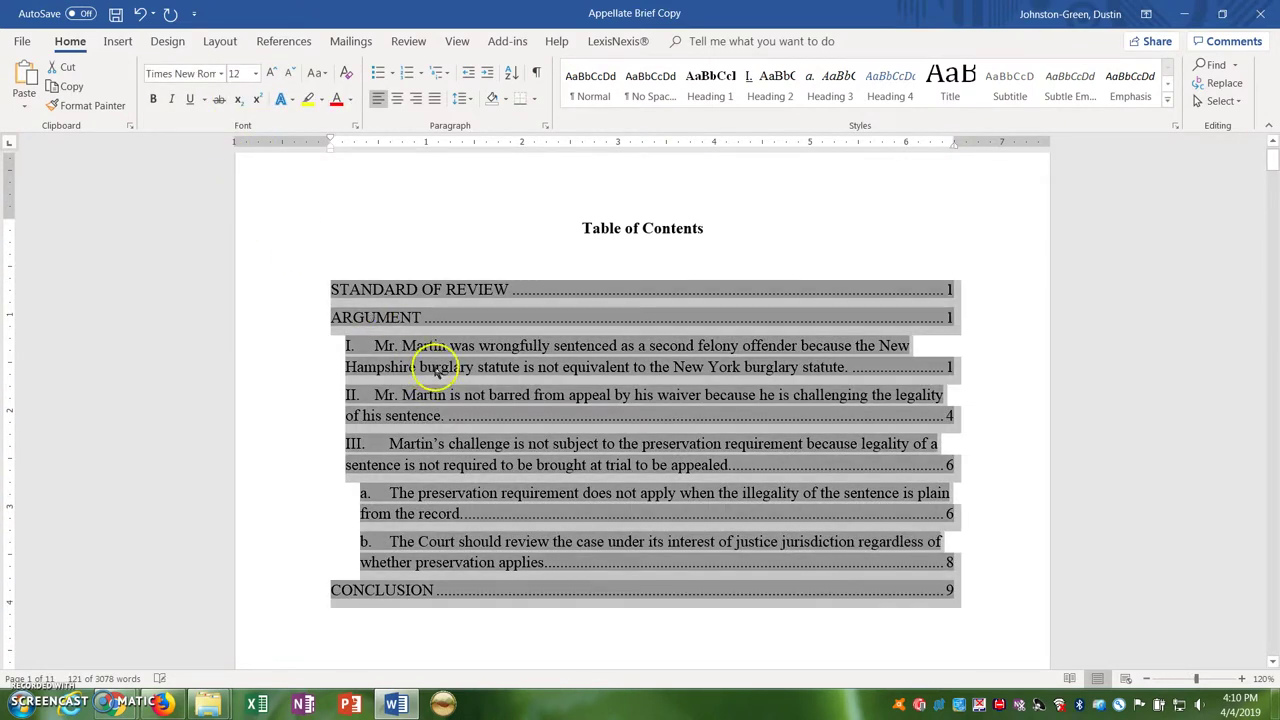
{"action": "left_click", "coordinate": [478, 289]}
Make the STANDARD OF REVIEW and ARGUMENT contents entries bold.
{"action": "left_click_drag", "start_coordinate": [475, 289], "coordinate": [345, 289]}
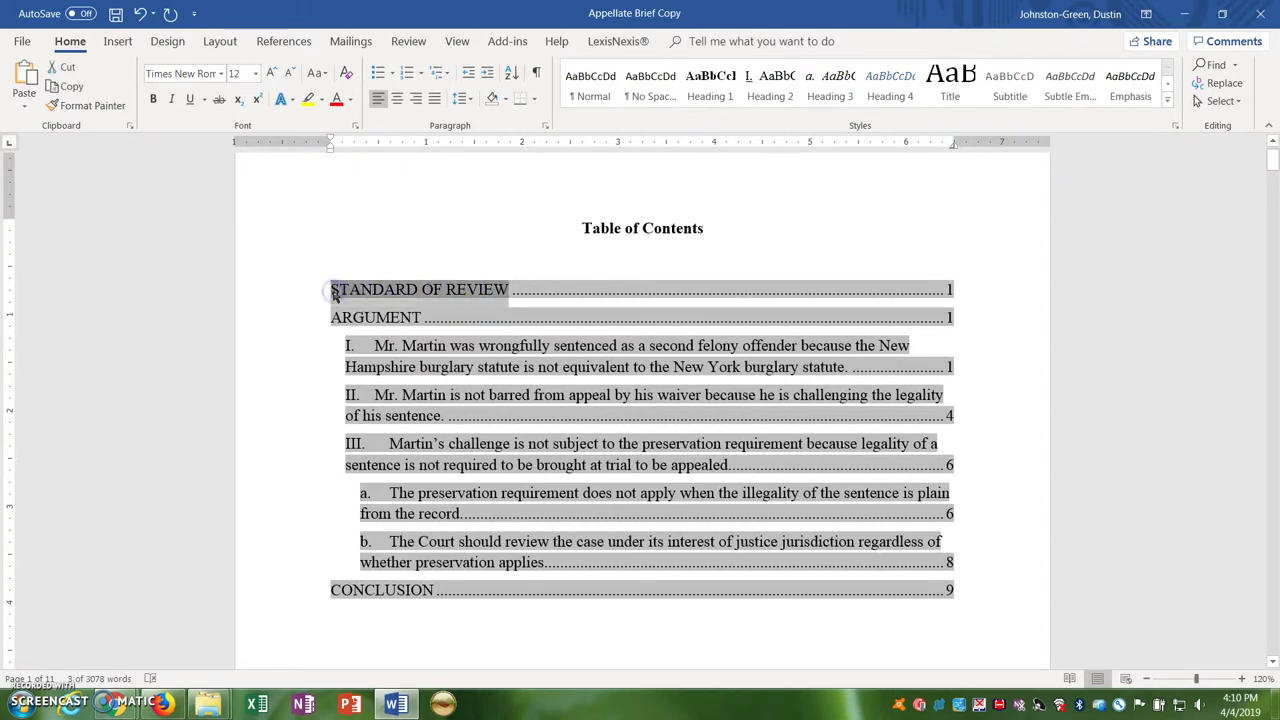
{"action": "key", "text": "ctrl+b"}
{"action": "left_click_drag", "start_coordinate": [332, 317], "coordinate": [845, 372]}
{"action": "key", "text": "ctrl+b"}
Underline the text of numbered entries I, II and III.
{"action": "key", "text": "ctrl+u"}
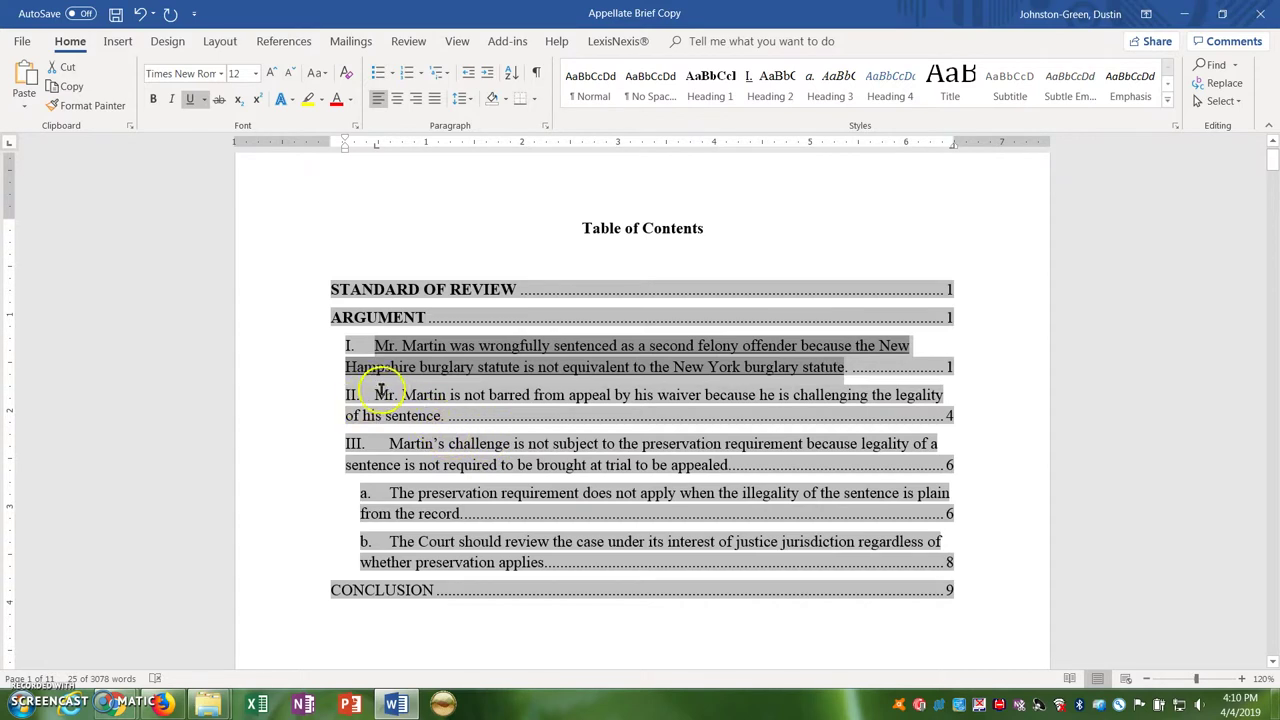
{"action": "left_click_drag", "start_coordinate": [379, 391], "coordinate": [443, 421]}
{"action": "key", "text": "ctrl+u"}
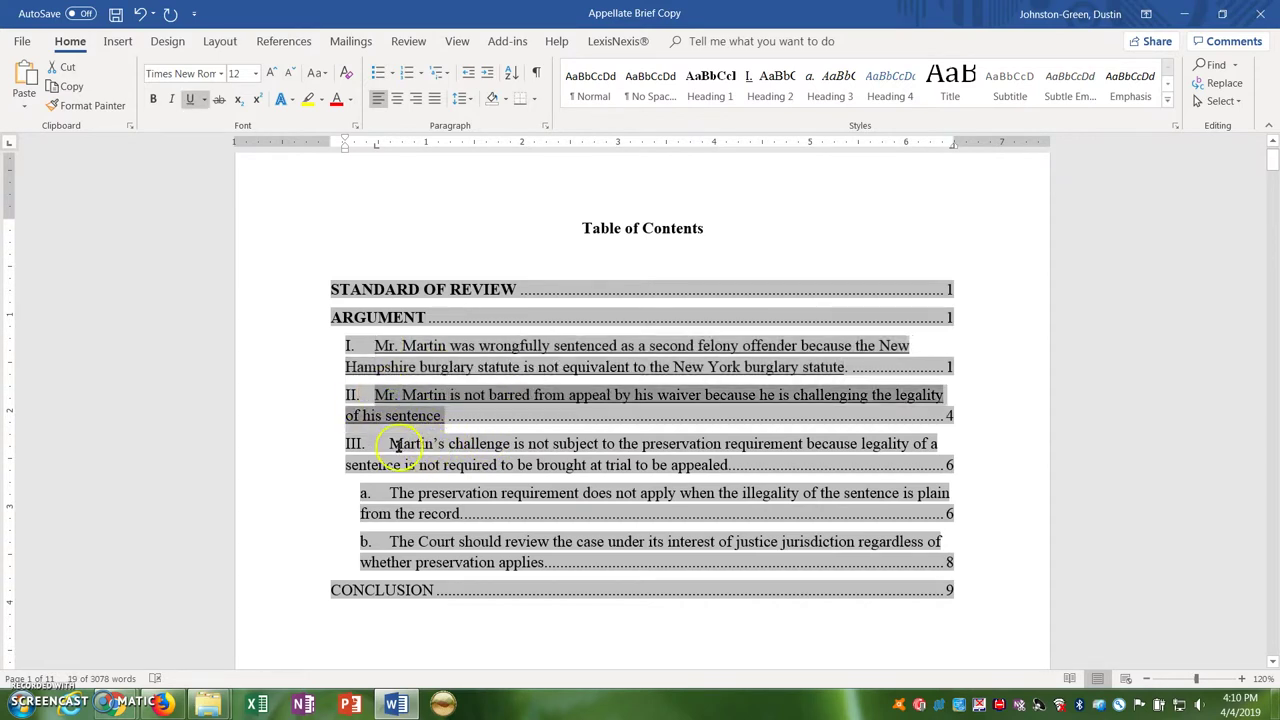
{"action": "left_click", "coordinate": [420, 446]}
{"action": "left_click_drag", "start_coordinate": [420, 446], "coordinate": [731, 461]}
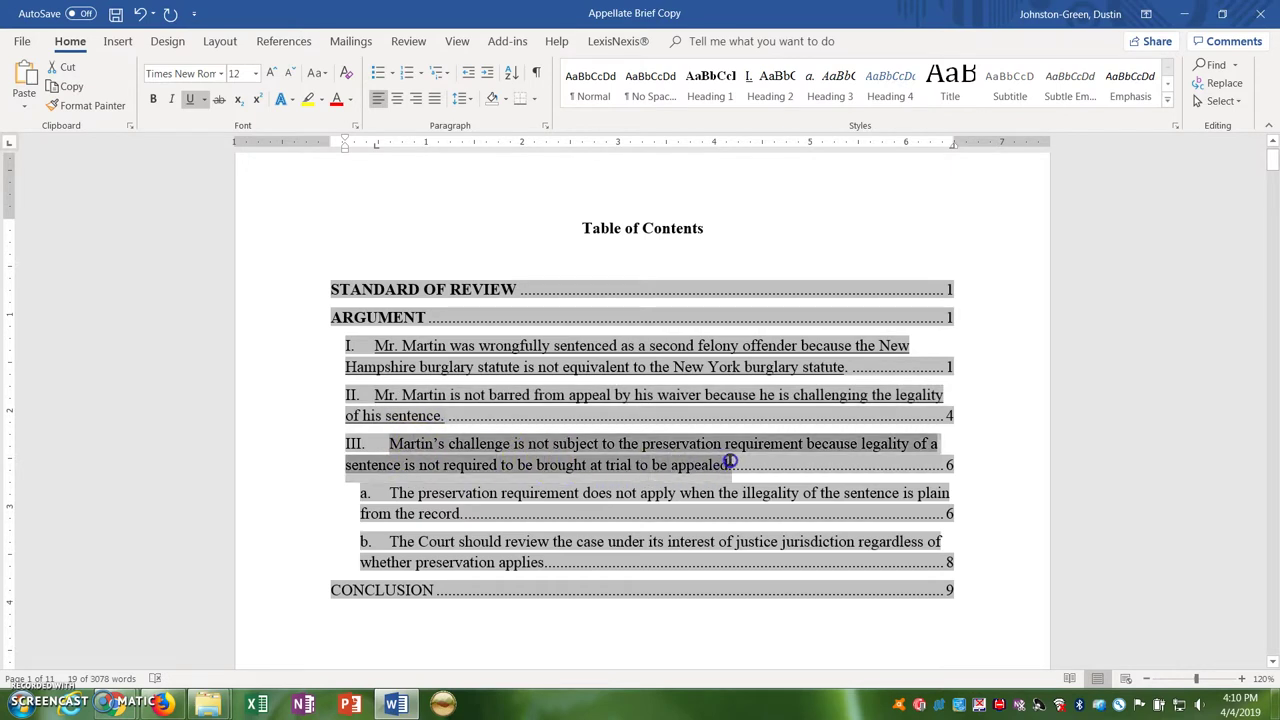
{"action": "key", "text": "ctrl+u"}
Italicize the text of lettered sub-entries a and b.
{"action": "left_click", "coordinate": [436, 502]}
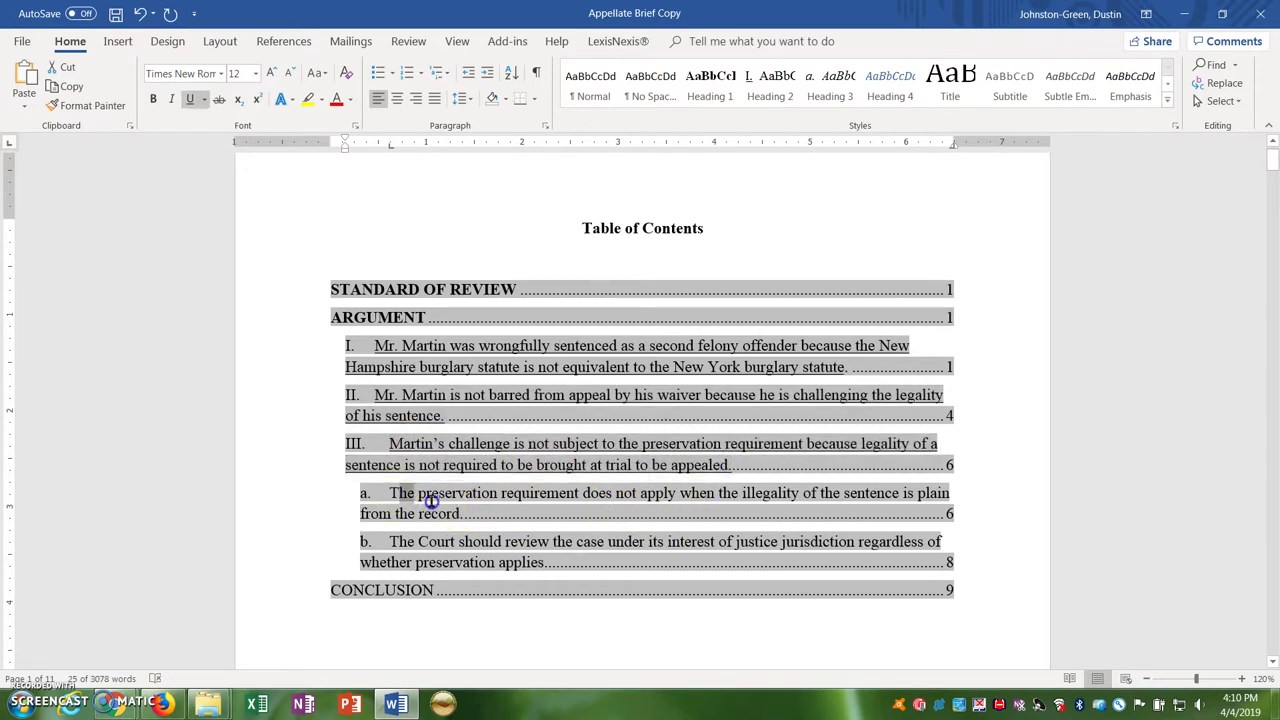
{"action": "left_click_drag", "start_coordinate": [390, 493], "coordinate": [462, 516]}
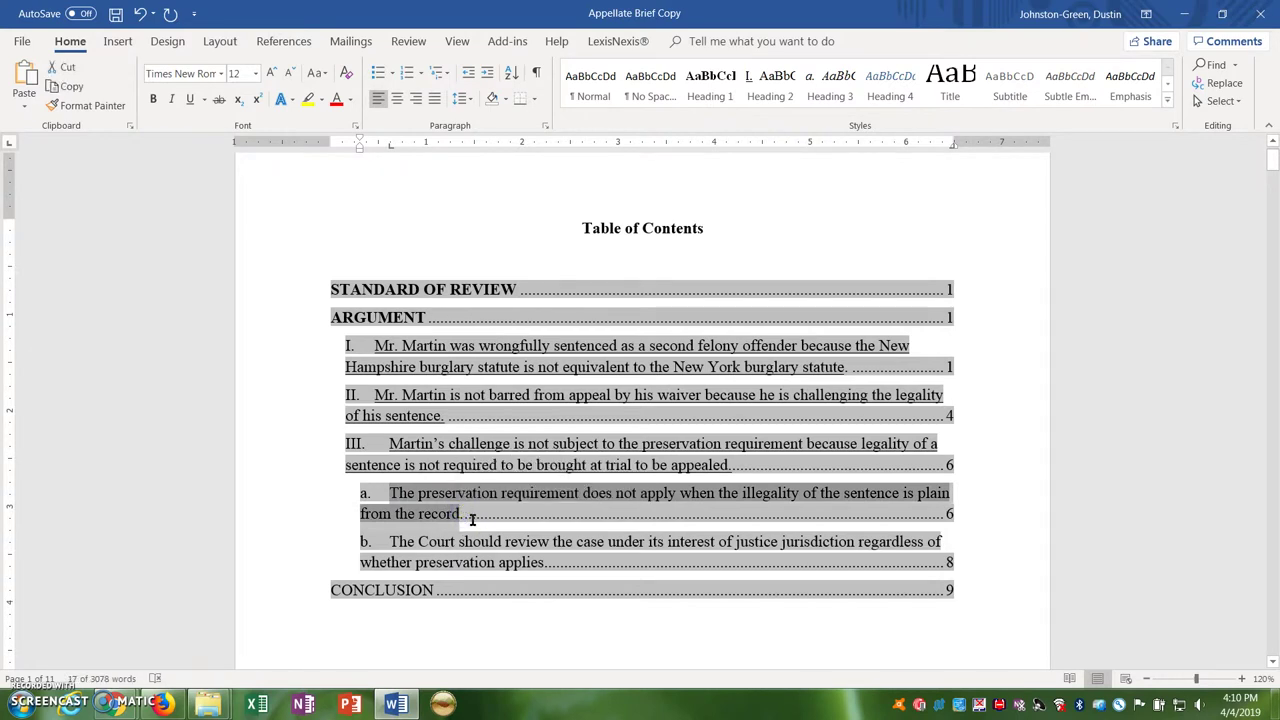
{"action": "key", "text": "ctrl+i"}
{"action": "left_click_drag", "start_coordinate": [389, 542], "coordinate": [546, 564]}
{"action": "key", "text": "ctrl+i"}
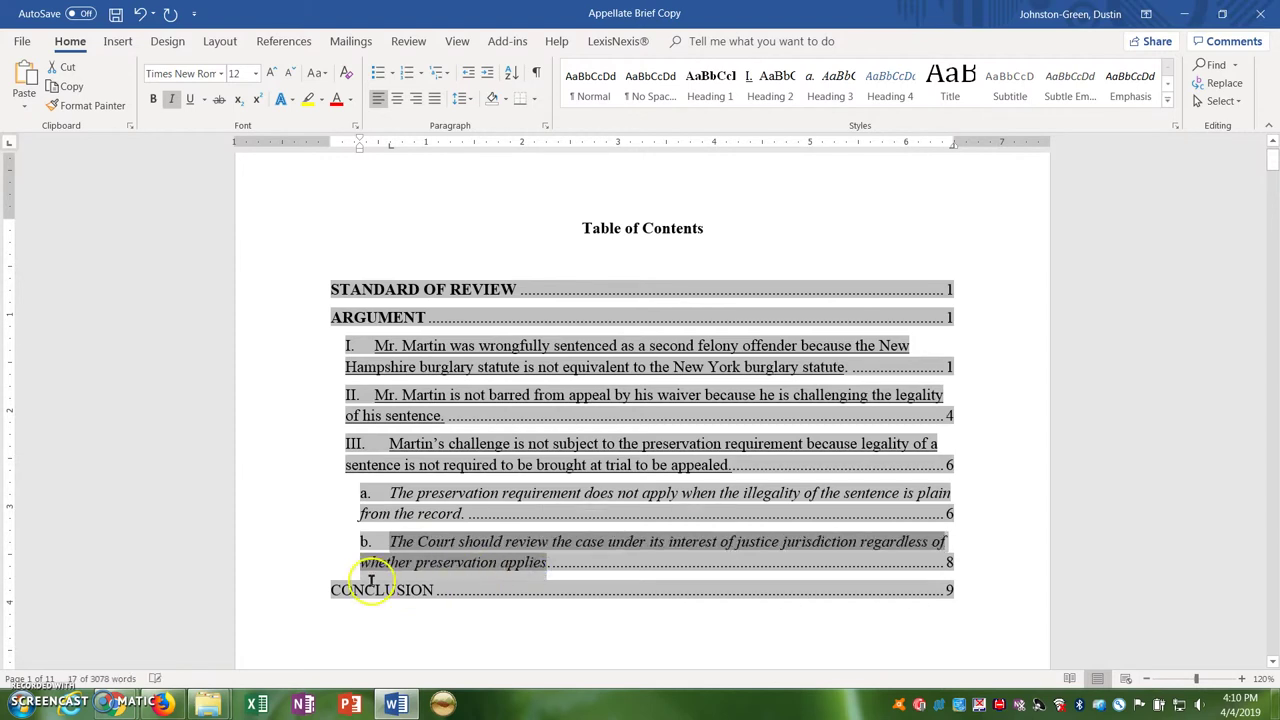
Make the CONCLUSION contents entry bold.
{"action": "left_click_drag", "start_coordinate": [333, 590], "coordinate": [437, 590]}
{"action": "key", "text": "ctrl+b"}
{"action": "left_click", "coordinate": [545, 513]}
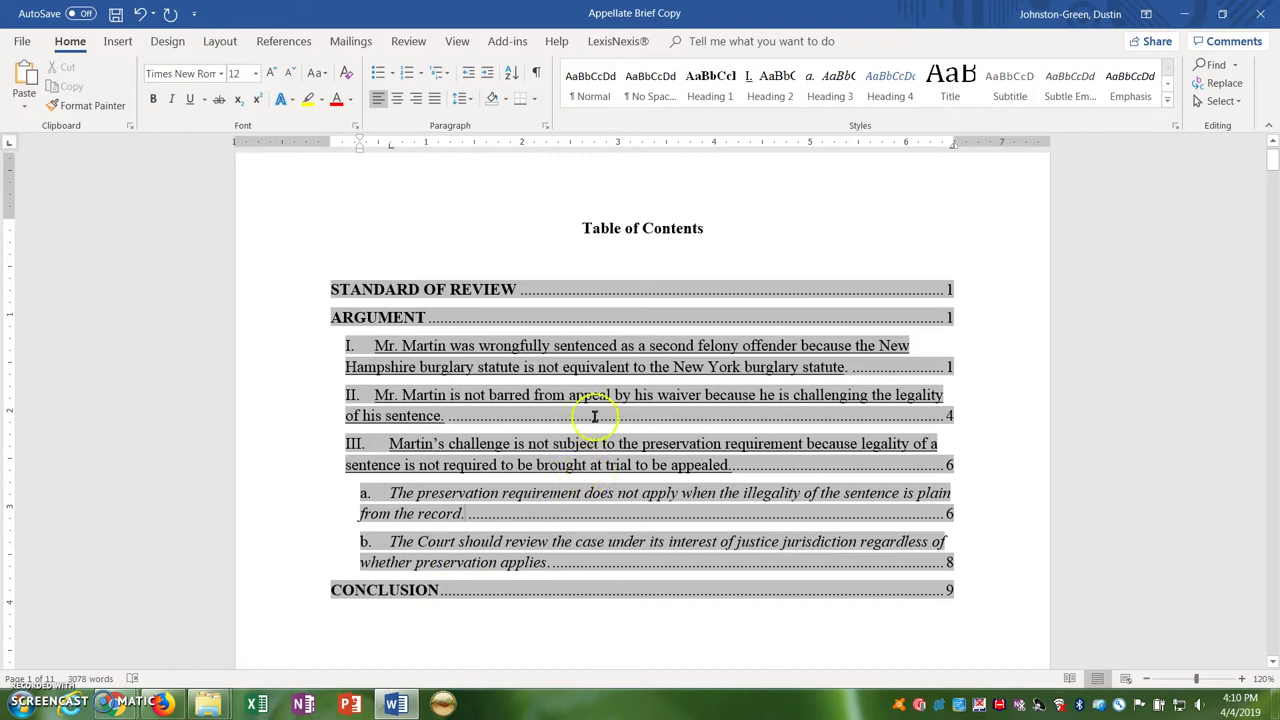
Show the References tools with the insertion point inside the table of contents.
{"action": "left_click", "coordinate": [636, 228]}
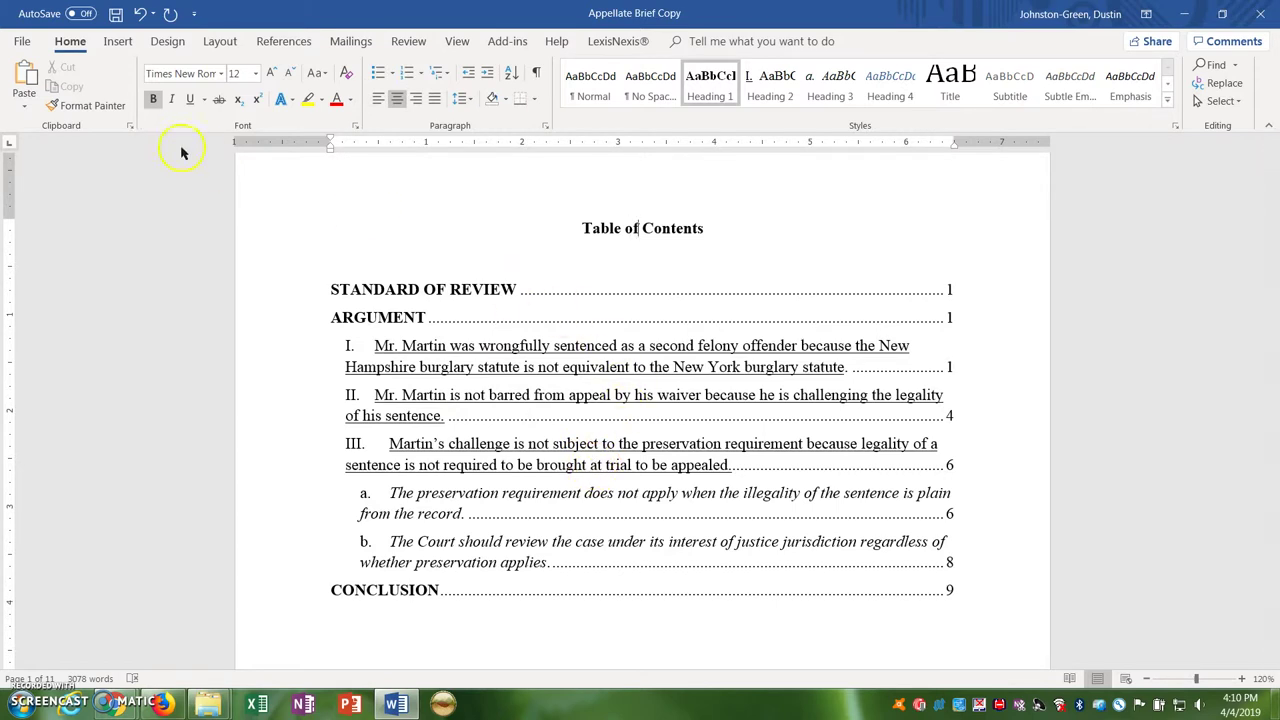
{"action": "left_click", "coordinate": [280, 41]}
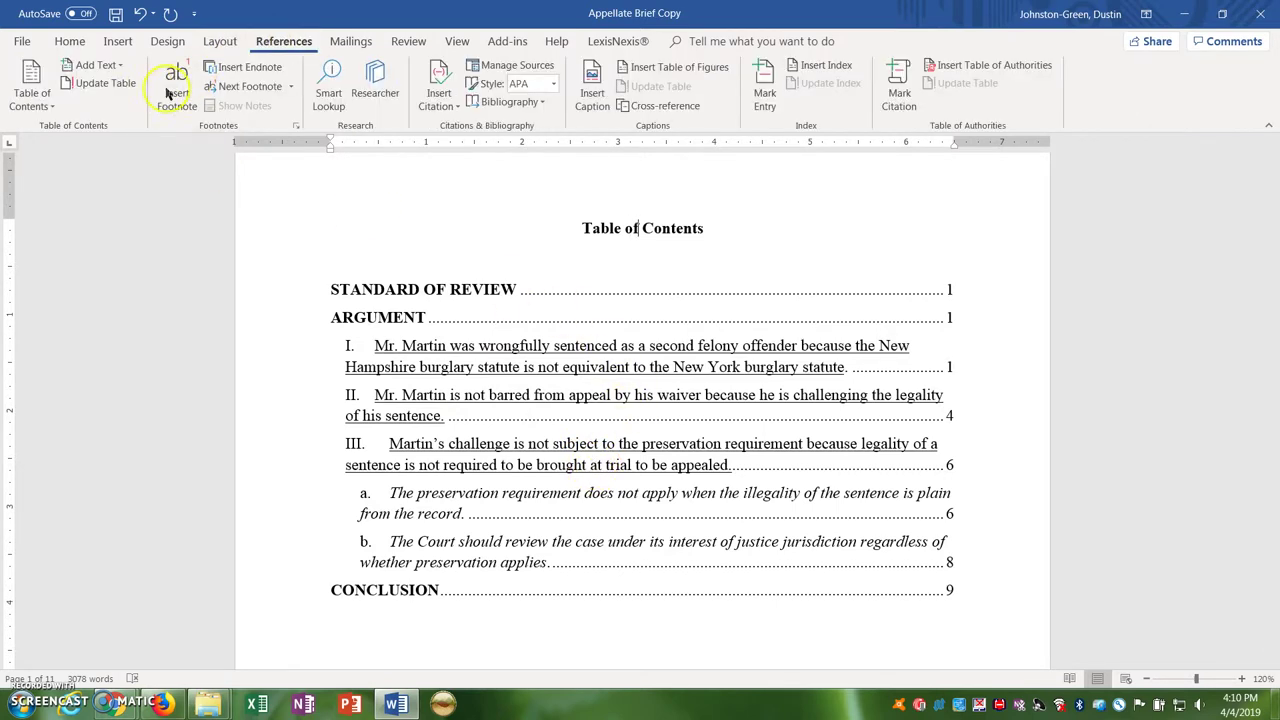
{"action": "left_click", "coordinate": [596, 450]}
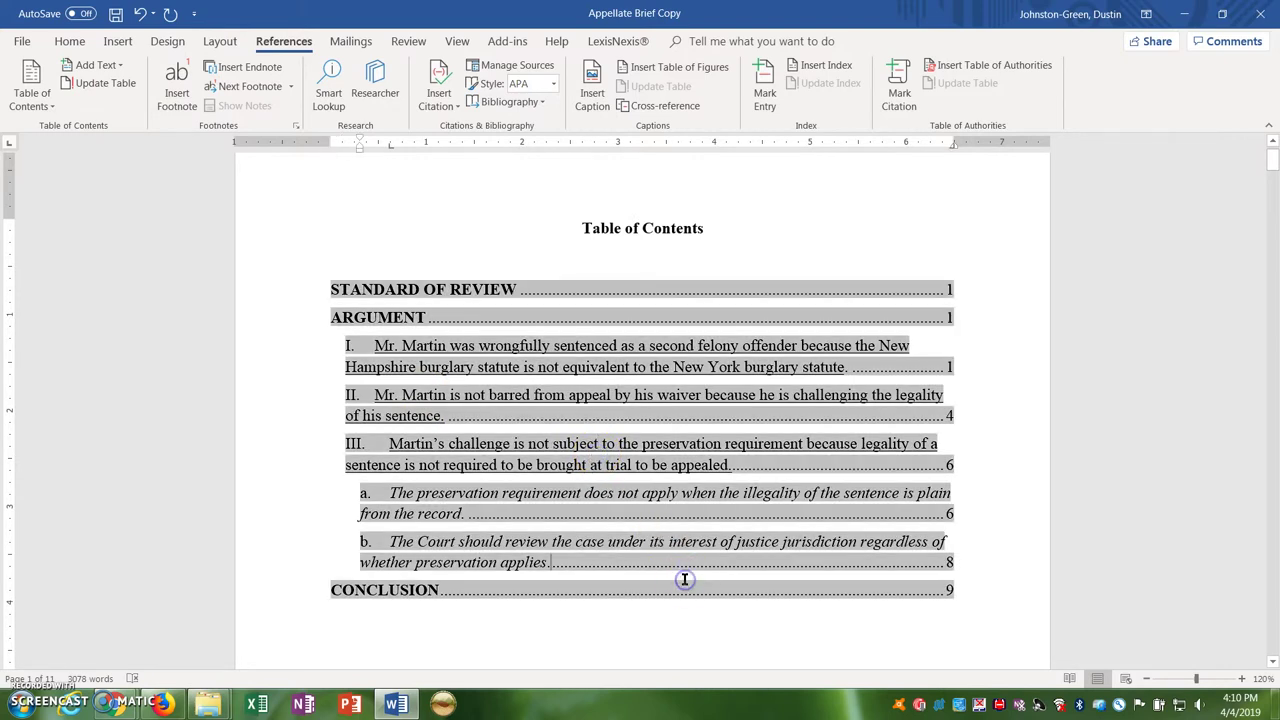